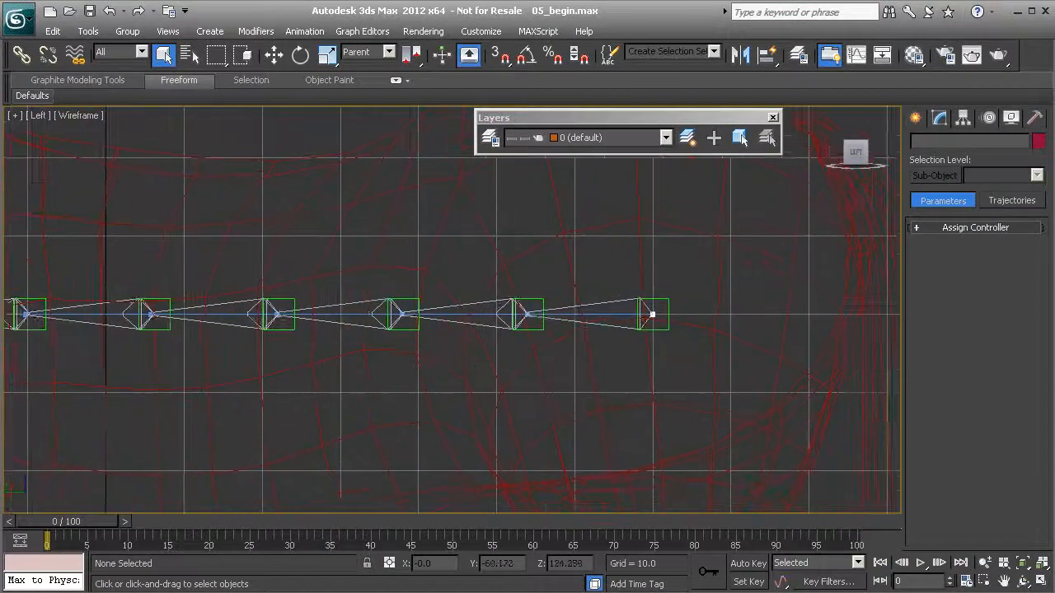
- Examine the vertebrae point helpers along the spine bone chain, picking several of them one by one, and clear the selection
{"action": "left_click", "coordinate": [541, 331]}
{"action": "left_click", "coordinate": [414, 308]}
{"action": "left_click", "coordinate": [278, 302]}
{"action": "middle_click_drag", "start_coordinate": [462, 356], "coordinate": [405, 384]}
{"action": "scroll", "coordinate": [439, 399], "scroll_direction": "up", "scroll_amount": 1}
{"action": "middle_click_drag", "start_coordinate": [512, 329], "coordinate": [501, 348]}
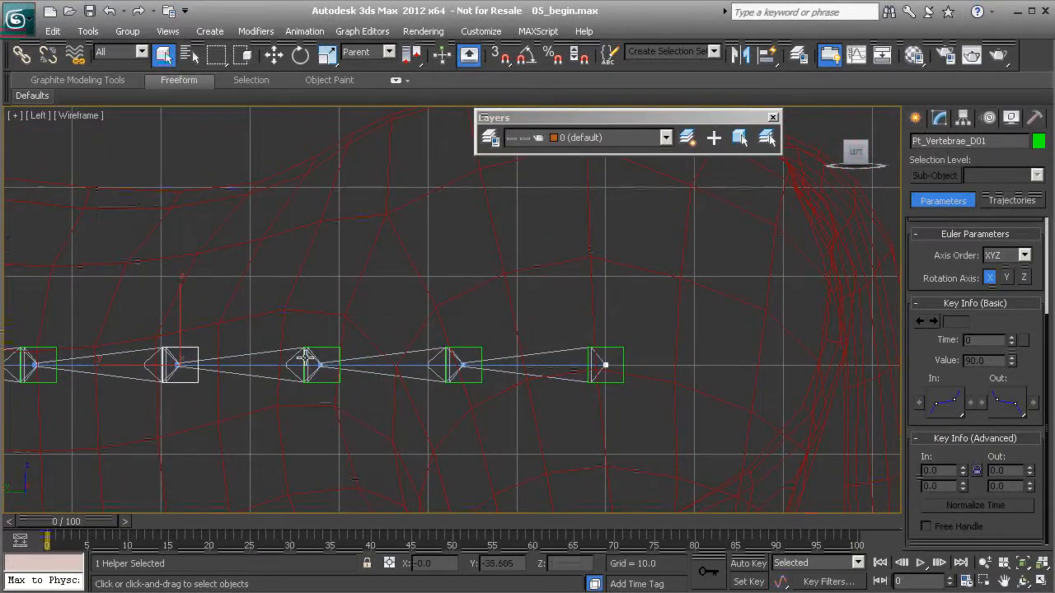
{"action": "middle_click_drag", "start_coordinate": [469, 297], "coordinate": [517, 303]}
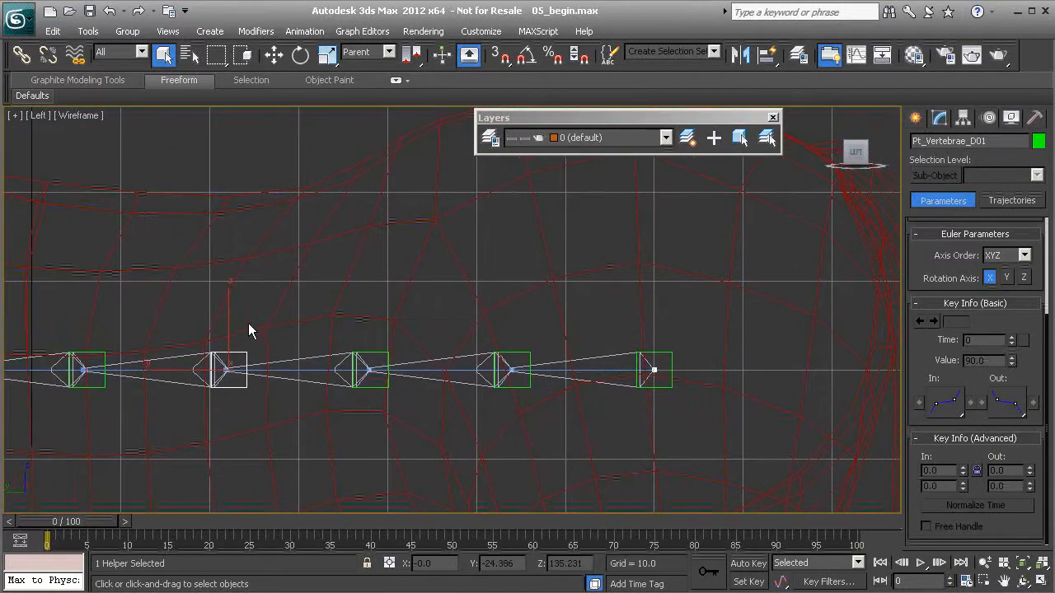
{"action": "middle_click_drag", "start_coordinate": [249, 323], "coordinate": [427, 298]}
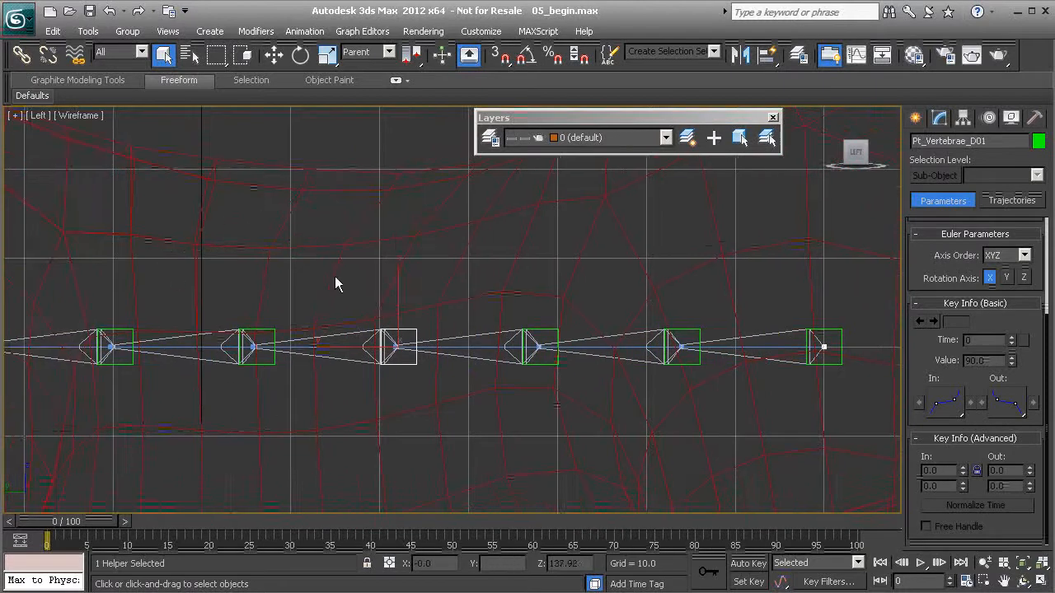
{"action": "middle_click_drag", "start_coordinate": [192, 350], "coordinate": [301, 335]}
{"action": "scroll", "coordinate": [302, 334], "scroll_direction": "down", "scroll_amount": 4}
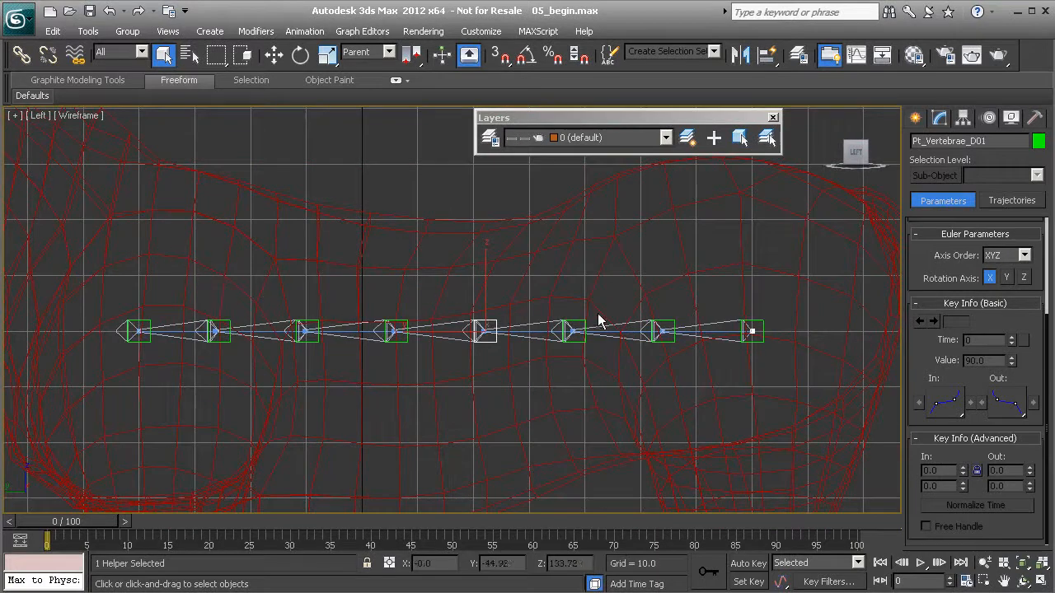
{"action": "middle_click_drag", "start_coordinate": [558, 298], "coordinate": [411, 313]}
{"action": "scroll", "coordinate": [411, 314], "scroll_direction": "up", "scroll_amount": 3}
{"action": "scroll", "coordinate": [412, 313], "scroll_direction": "down", "scroll_amount": 3}
{"action": "middle_click_drag", "start_coordinate": [356, 334], "coordinate": [419, 329]}
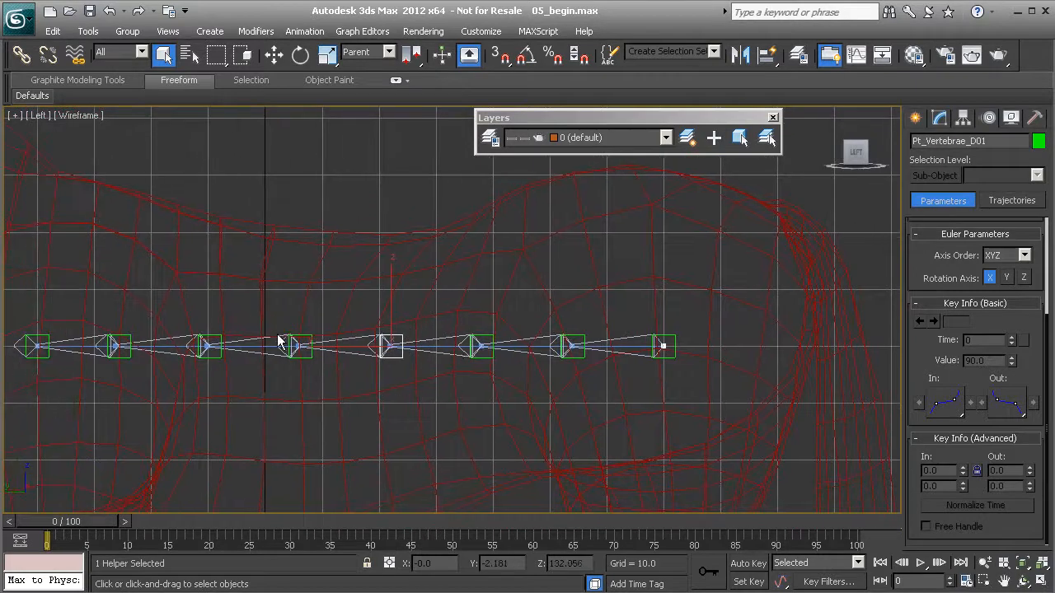
{"action": "middle_click_drag", "start_coordinate": [280, 336], "coordinate": [306, 334]}
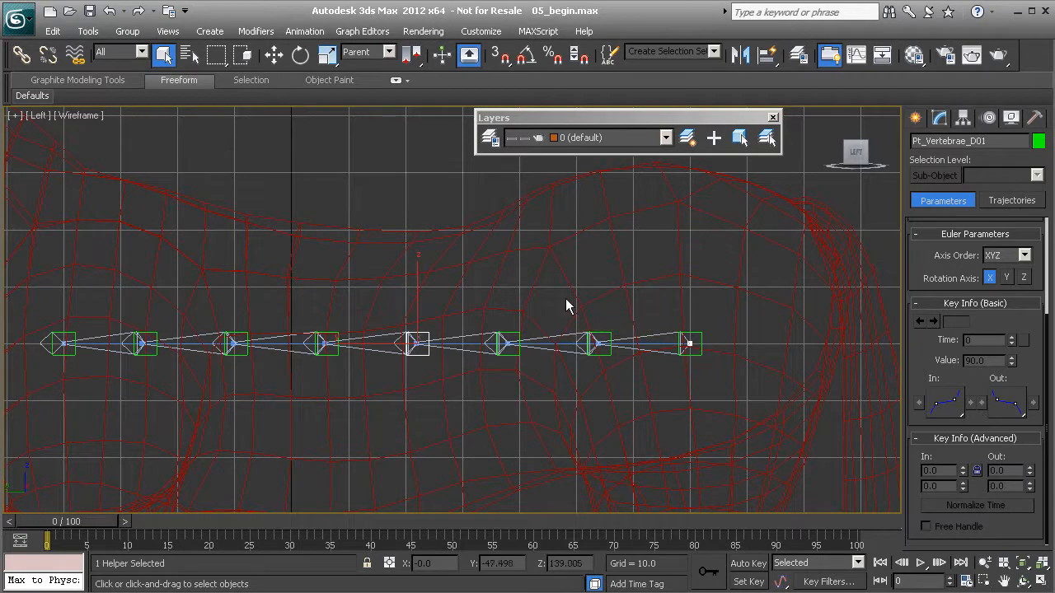
{"action": "middle_click_drag", "start_coordinate": [301, 299], "coordinate": [325, 299]}
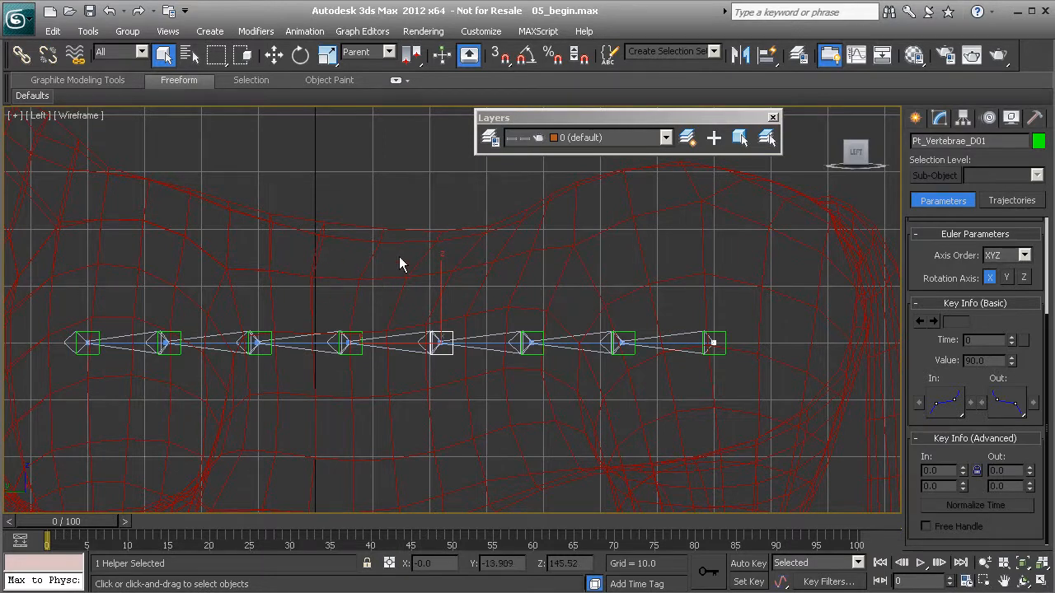
{"action": "left_click", "coordinate": [507, 282]}
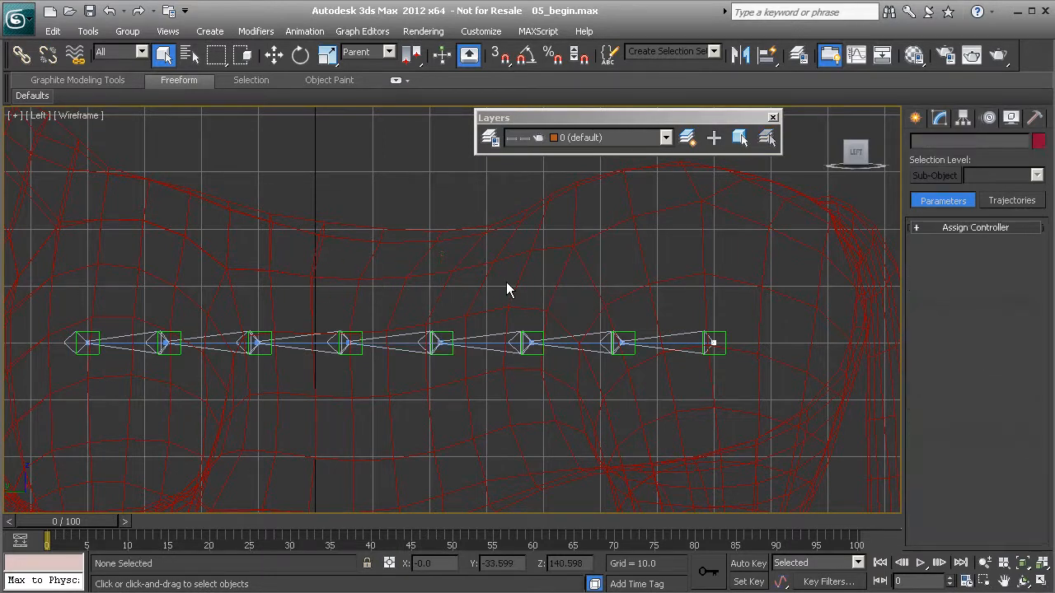
{"action": "middle_click_drag", "start_coordinate": [586, 347], "coordinate": [558, 348]}
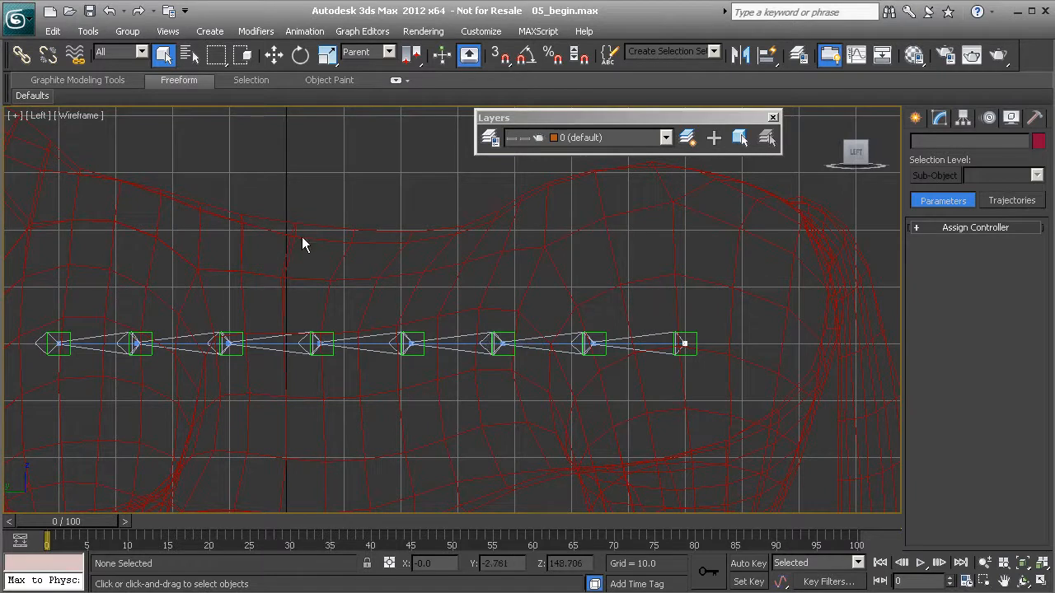
- Create a Point helper with the Cross display above the spine bone chain in the Left view
{"action": "middle_click_drag", "start_coordinate": [620, 360], "coordinate": [478, 358]}
{"action": "left_click", "coordinate": [915, 118]}
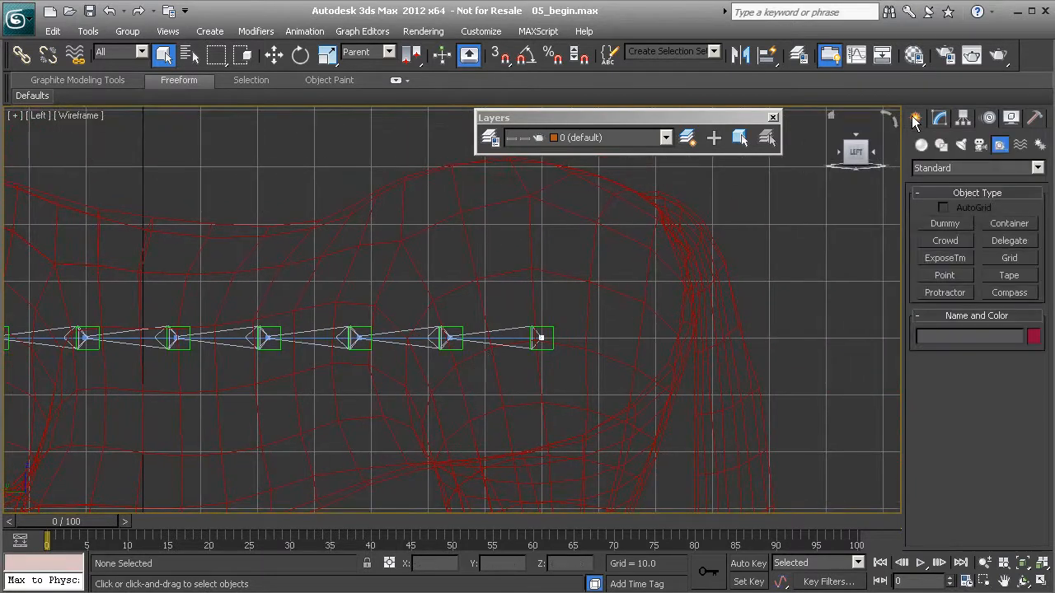
{"action": "left_click", "coordinate": [946, 276]}
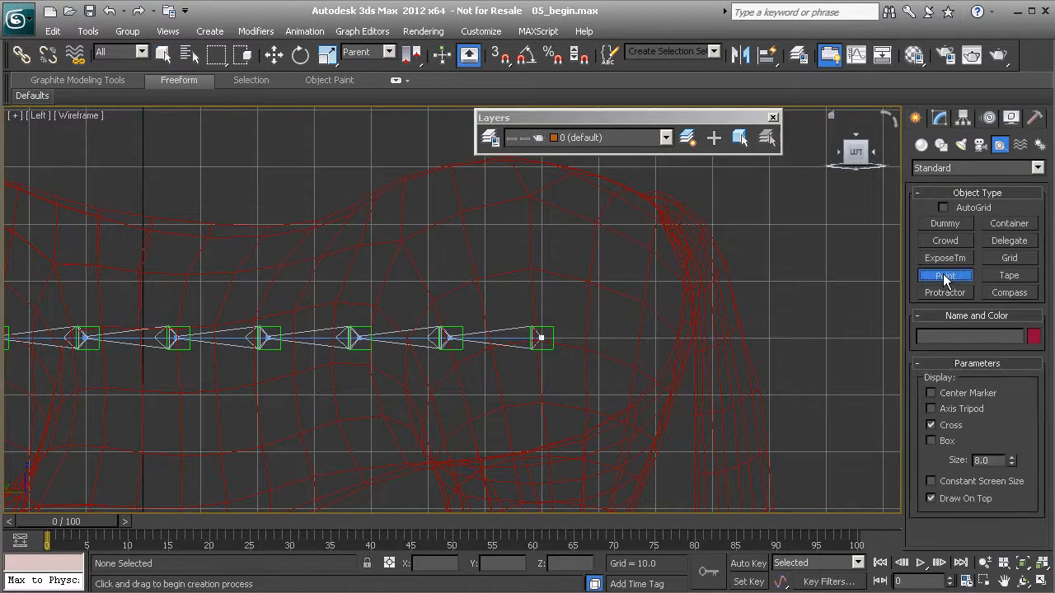
{"action": "left_click", "coordinate": [931, 426]}
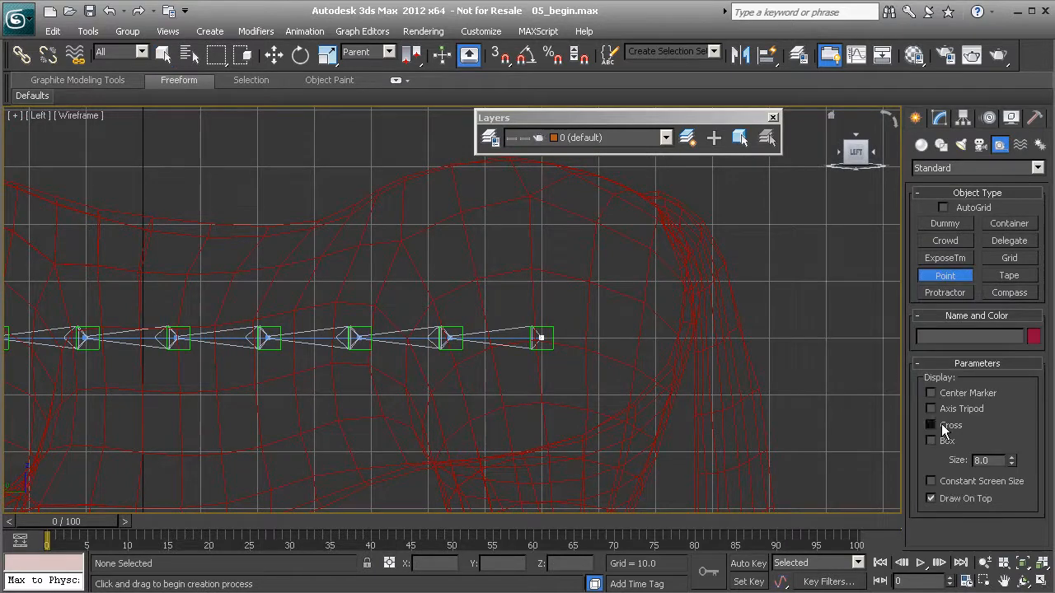
{"action": "left_click", "coordinate": [930, 426]}
{"action": "middle_click_drag", "start_coordinate": [247, 227], "coordinate": [321, 244]}
{"action": "left_click", "coordinate": [336, 209]}
{"action": "right_click", "coordinate": [401, 225]}
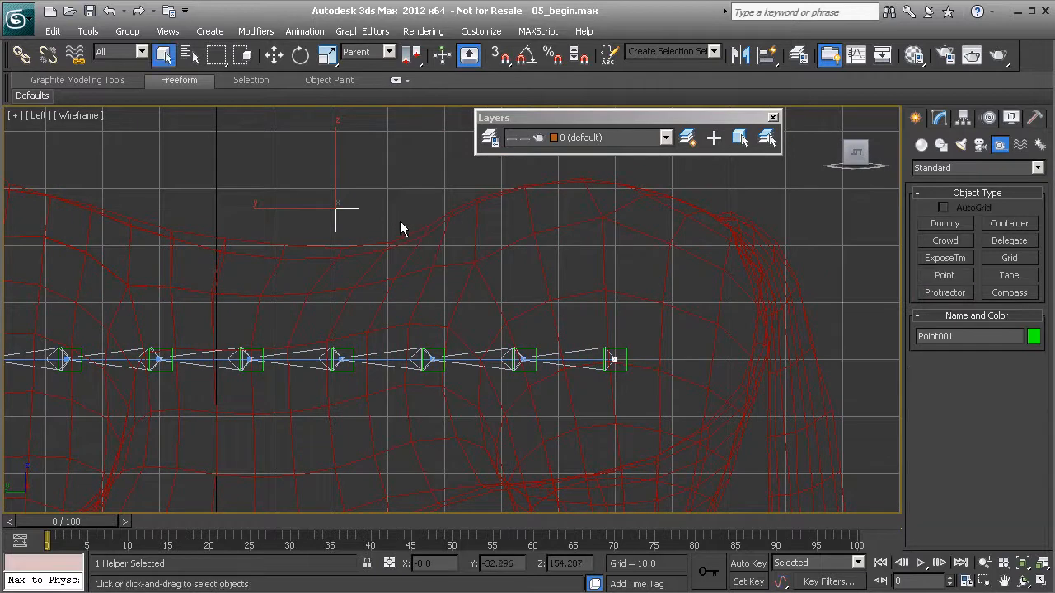
- Rename the new point helper PtAim_Vertebrae_A01
{"action": "middle_click_drag", "start_coordinate": [427, 273], "coordinate": [339, 249]}
{"action": "left_click", "coordinate": [947, 336]}
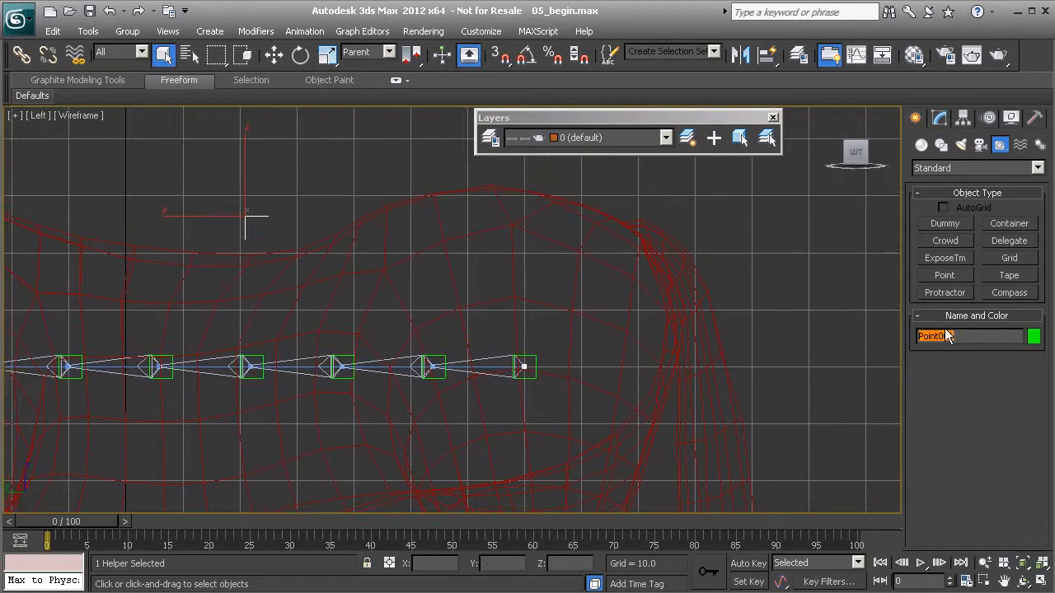
{"action": "type", "text": "P"}
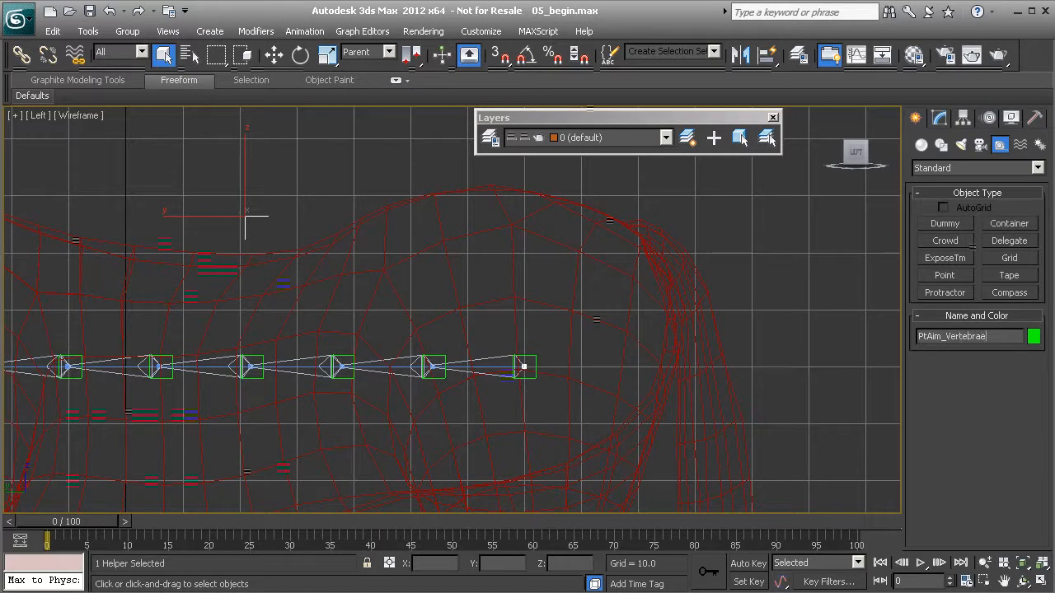
{"action": "type", "text": "_A01"}
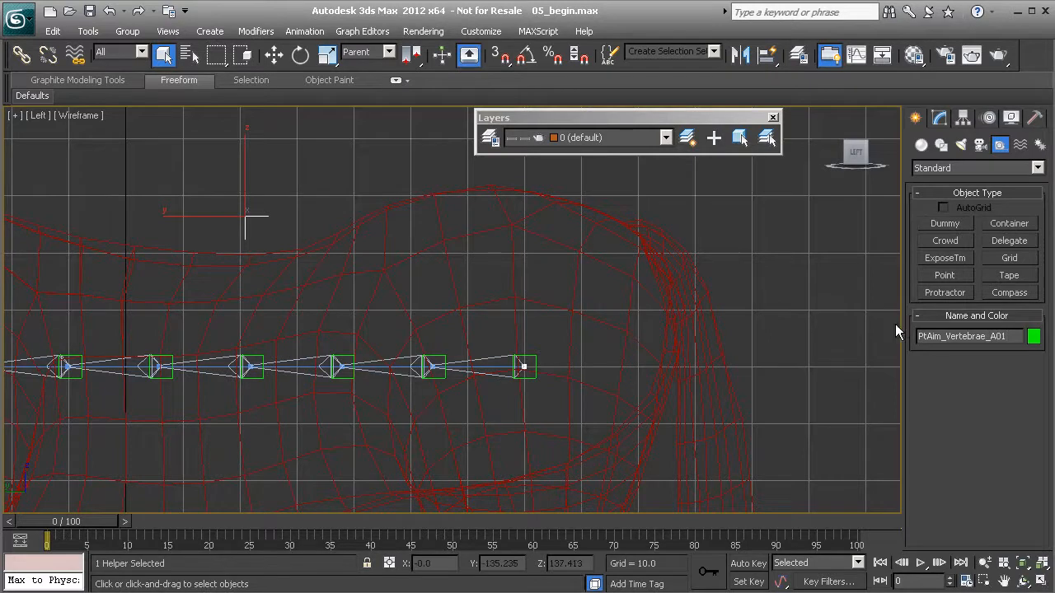
- Align PtAim_Vertebrae_A01 to the Pt_Vertebrae_A01 helper at the end of the spine chain and activate the Move tool
{"action": "middle_click_drag", "start_coordinate": [391, 343], "coordinate": [351, 332]}
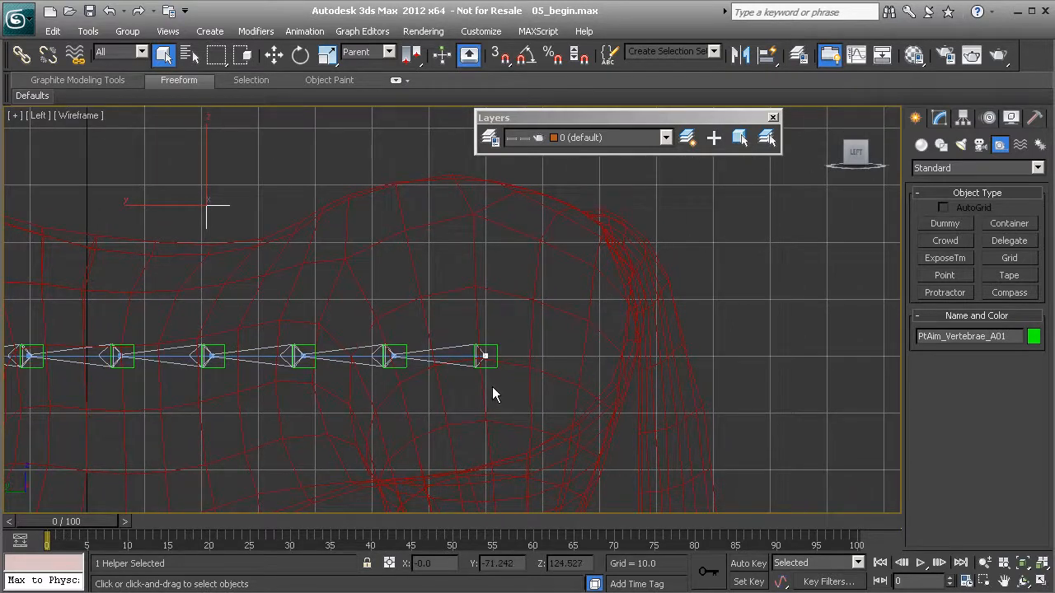
{"action": "scroll", "coordinate": [493, 394], "scroll_direction": "up", "scroll_amount": 3}
{"action": "key", "text": "alt+a"}
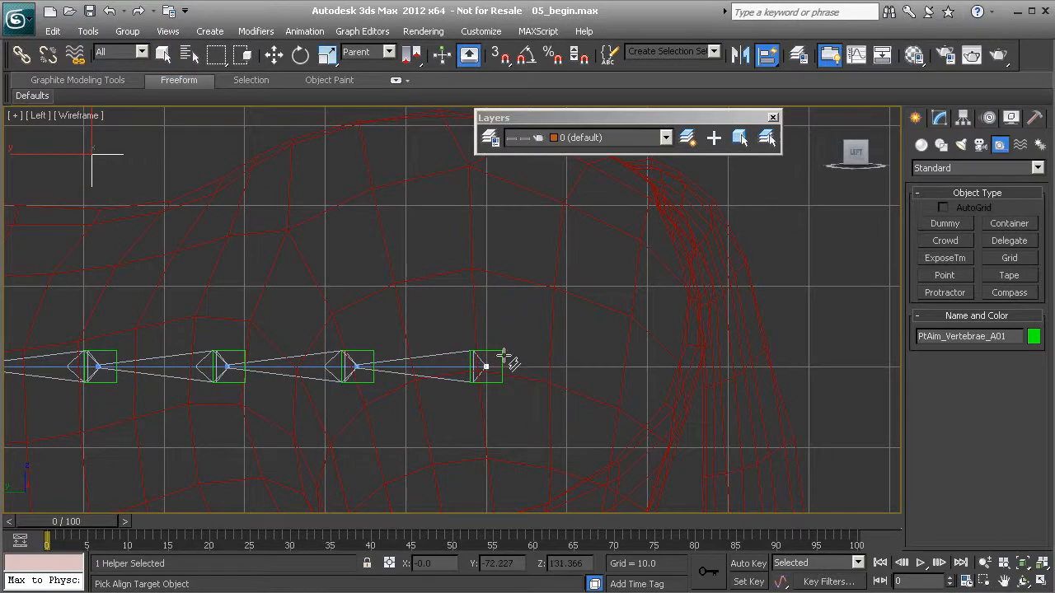
{"action": "key", "text": "w"}
{"action": "scroll", "coordinate": [492, 376], "scroll_direction": "up", "scroll_amount": 6}
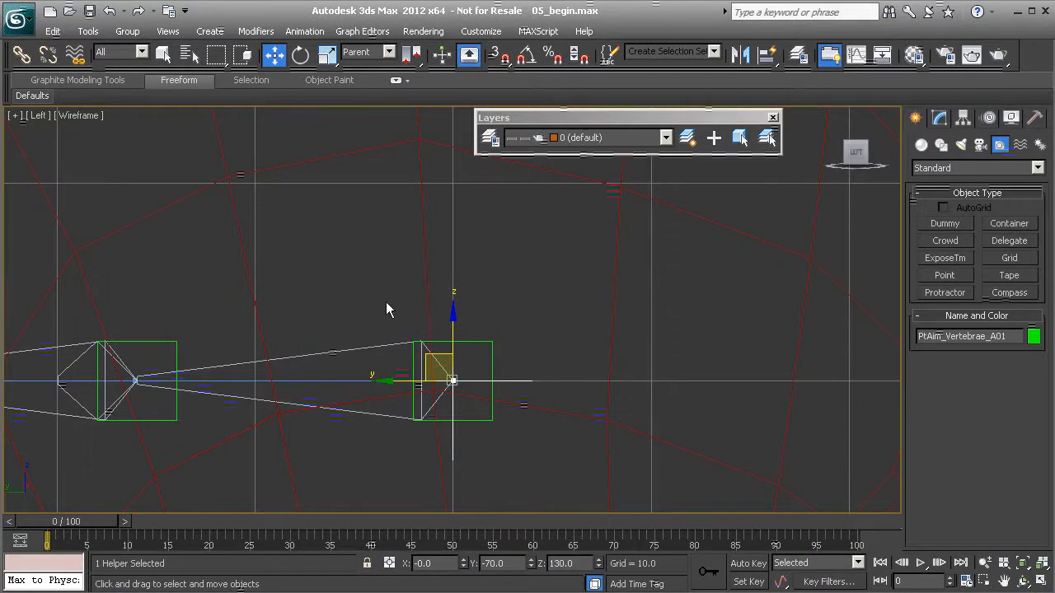
{"action": "scroll", "coordinate": [453, 305], "scroll_direction": "down", "scroll_amount": 5}
{"action": "scroll", "coordinate": [452, 305], "scroll_direction": "up", "scroll_amount": 3}
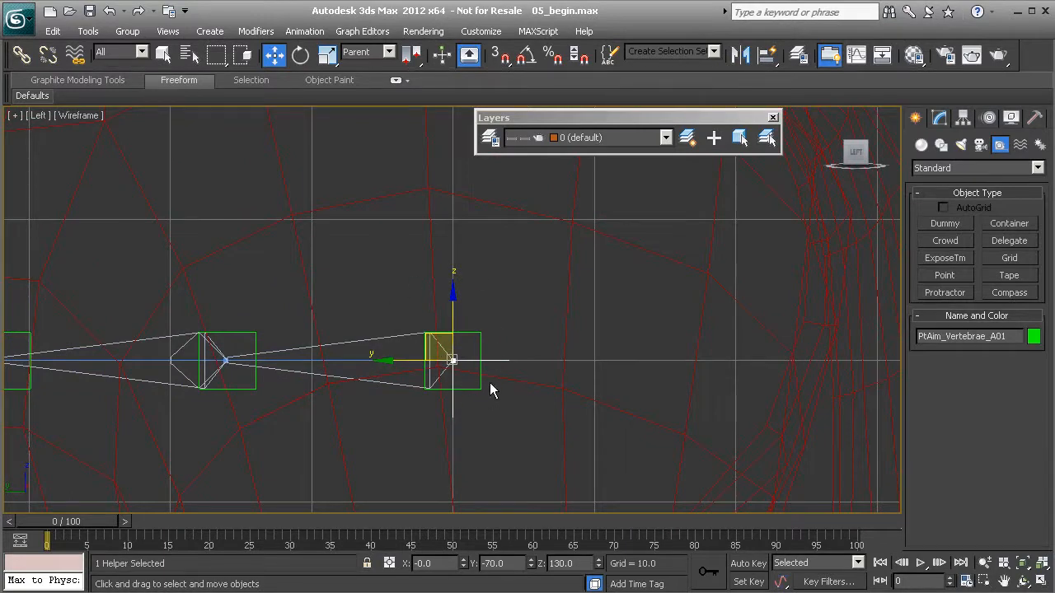
{"action": "scroll", "coordinate": [487, 340], "scroll_direction": "down", "scroll_amount": 3}
{"action": "scroll", "coordinate": [499, 337], "scroll_direction": "up", "scroll_amount": 3}
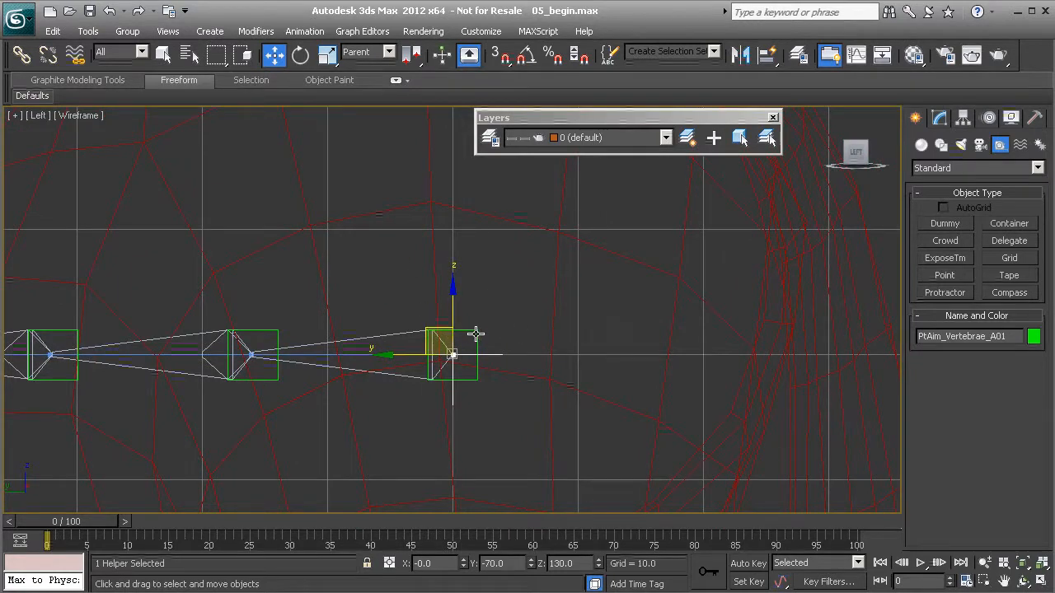
- Inspect the Pt_Vertebrae B01, C01 and A01 helpers and the aligned PtAim_Vertebrae_A01 along the spine chain
{"action": "left_click", "coordinate": [274, 335]}
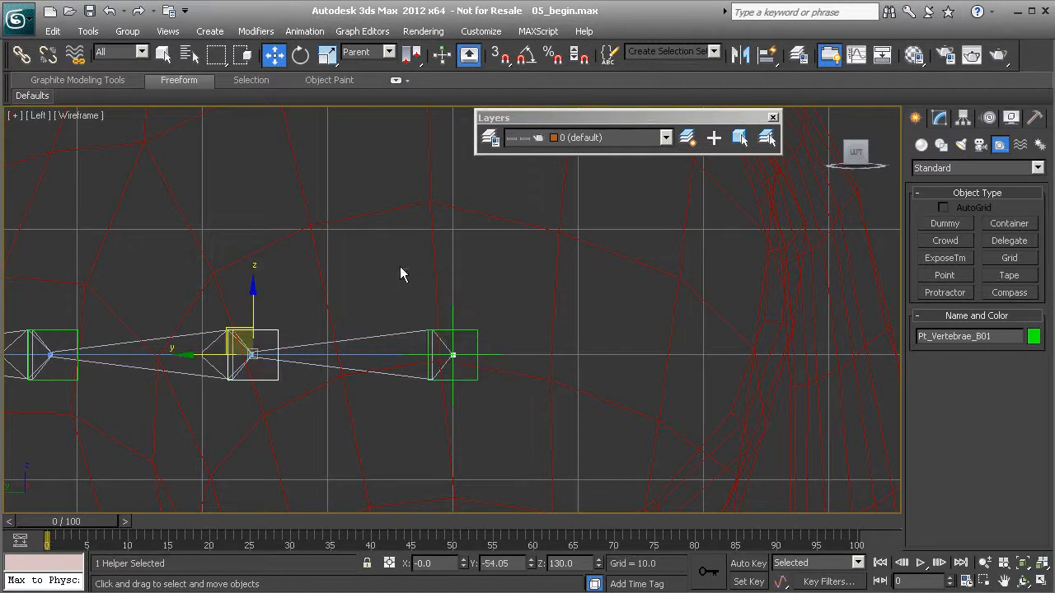
{"action": "scroll", "coordinate": [459, 231], "scroll_direction": "down", "scroll_amount": 2}
{"action": "scroll", "coordinate": [459, 268], "scroll_direction": "down", "scroll_amount": 1}
{"action": "middle_click_drag", "start_coordinate": [314, 330], "coordinate": [460, 342]}
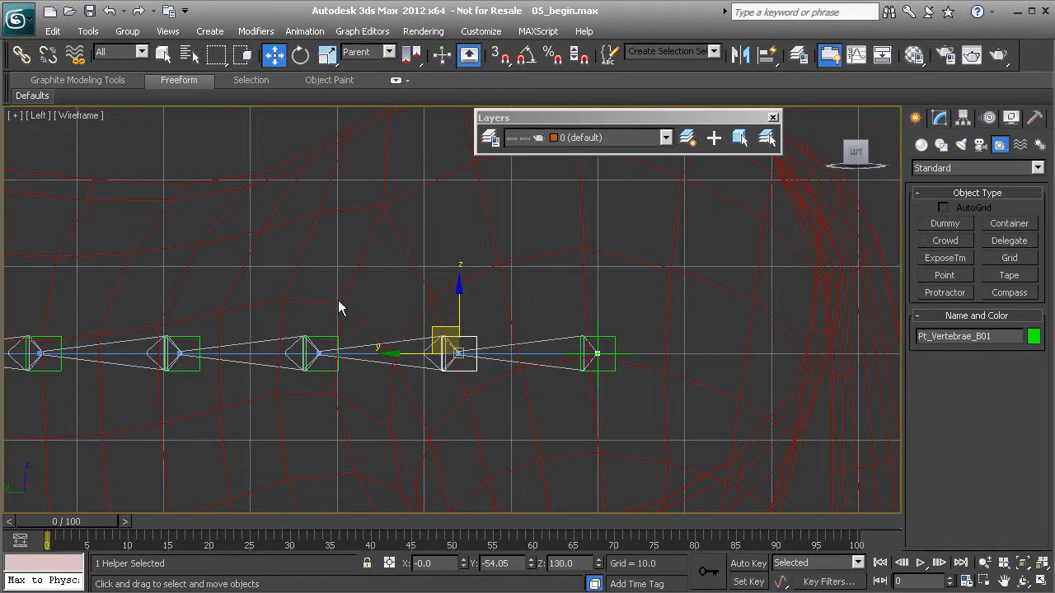
{"action": "left_click", "coordinate": [327, 349]}
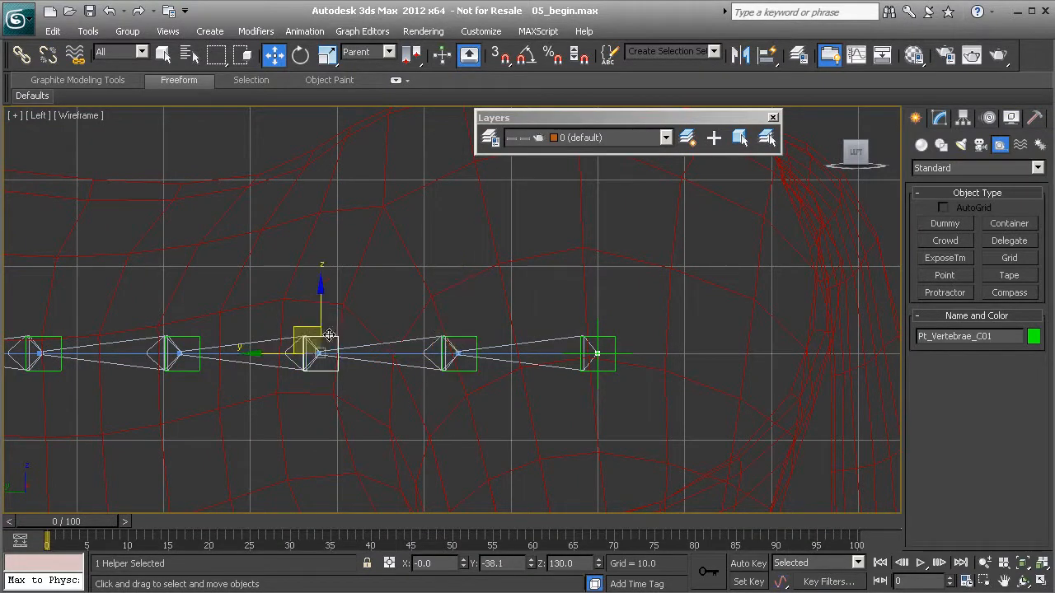
{"action": "left_click", "coordinate": [608, 346]}
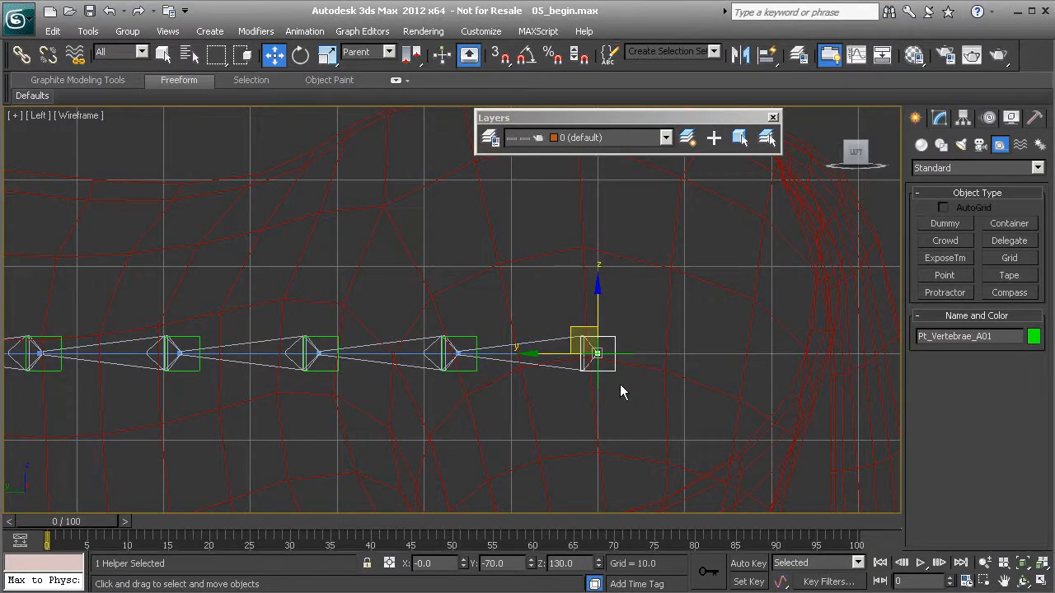
{"action": "left_click", "coordinate": [597, 384]}
{"action": "scroll", "coordinate": [608, 381], "scroll_direction": "up", "scroll_amount": 5}
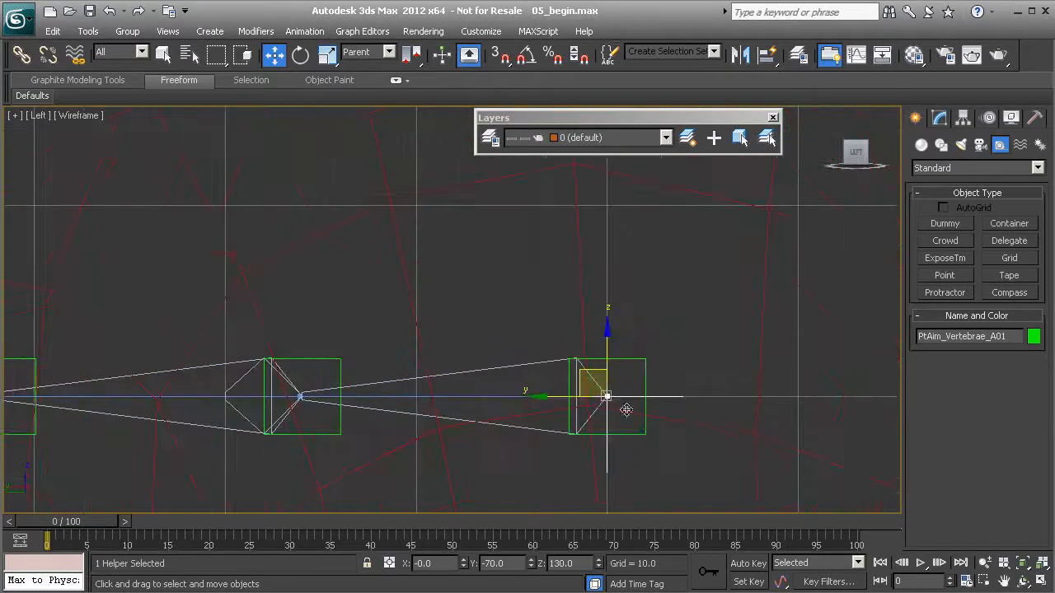
{"action": "scroll", "coordinate": [387, 296], "scroll_direction": "down", "scroll_amount": 9}
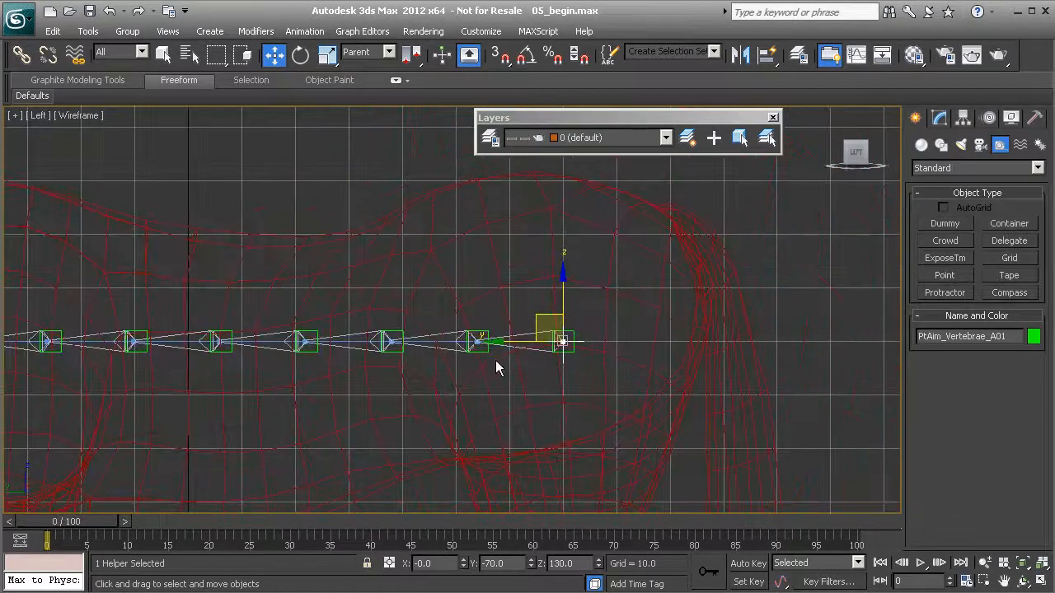
{"action": "middle_click_drag", "start_coordinate": [289, 301], "coordinate": [338, 314]}
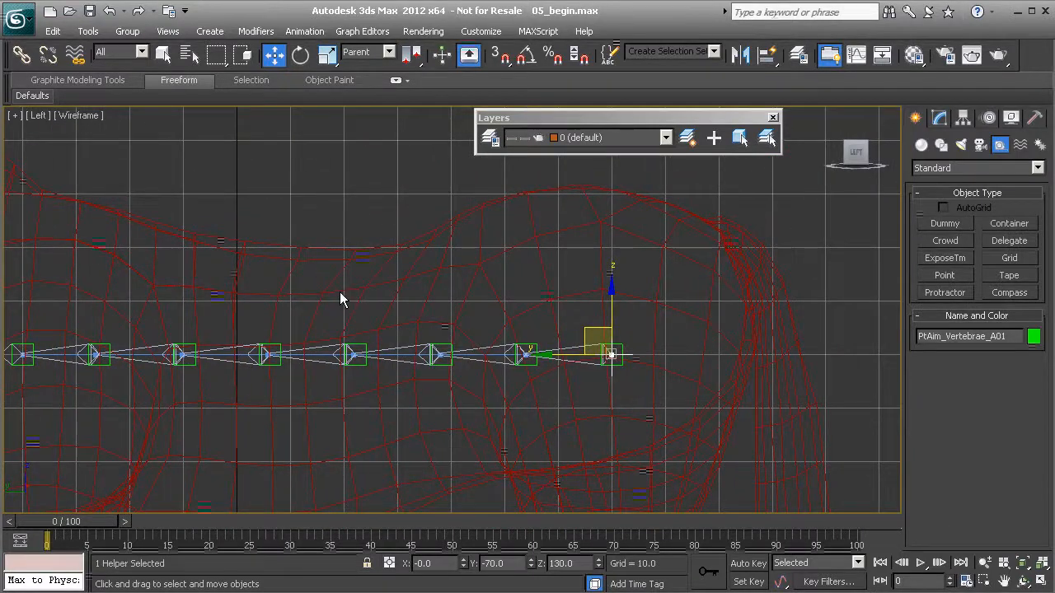
{"action": "middle_click_drag", "start_coordinate": [275, 300], "coordinate": [364, 299]}
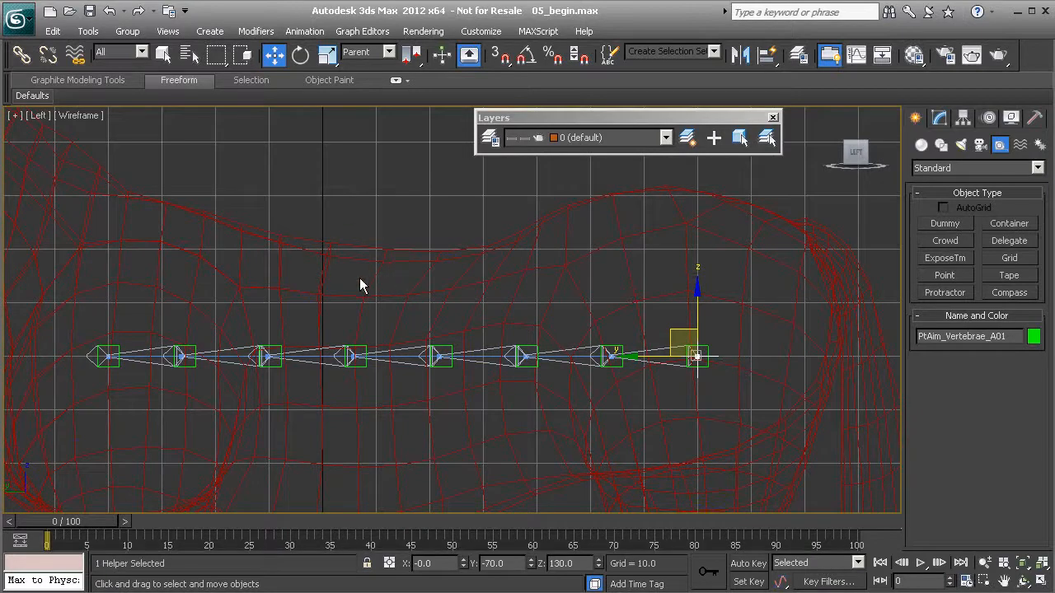
- Group the PtAim_Vertebrae_A01 helper on its own under the name Grp_PtAim_Vertebrae_A01
{"action": "left_click", "coordinate": [373, 301]}
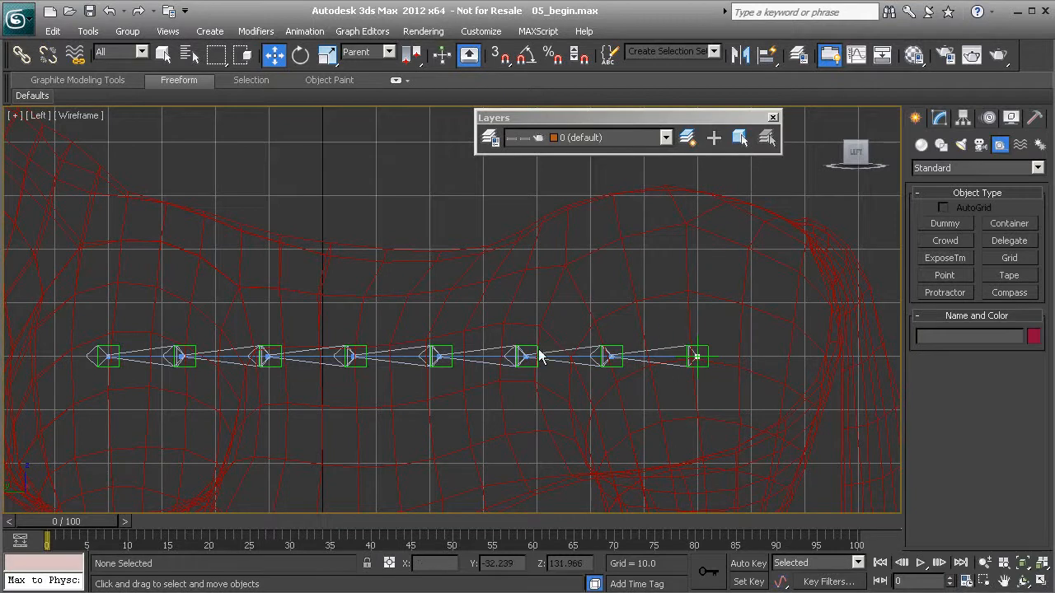
{"action": "middle_click_drag", "start_coordinate": [599, 340], "coordinate": [586, 340]}
{"action": "scroll", "coordinate": [461, 370], "scroll_direction": "up", "scroll_amount": 5}
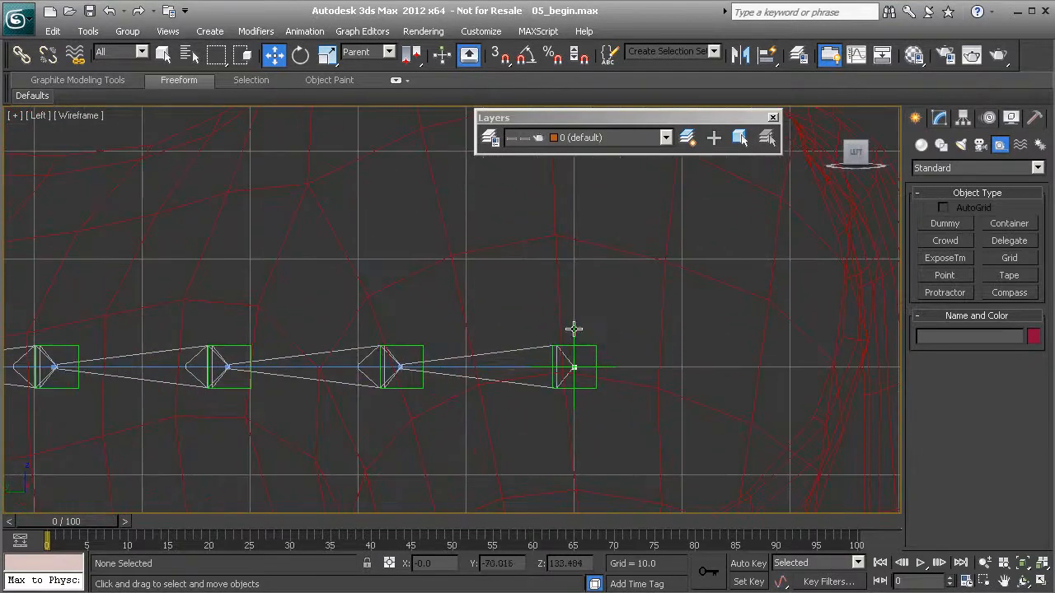
{"action": "left_click", "coordinate": [574, 331]}
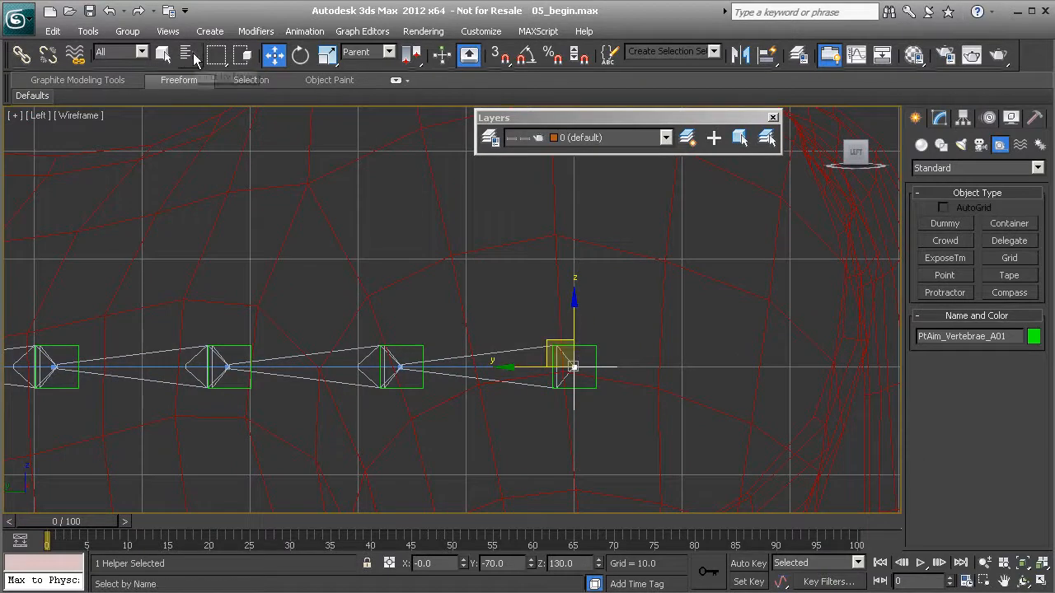
{"action": "right_click", "coordinate": [499, 231]}
{"action": "left_click", "coordinate": [563, 425]}
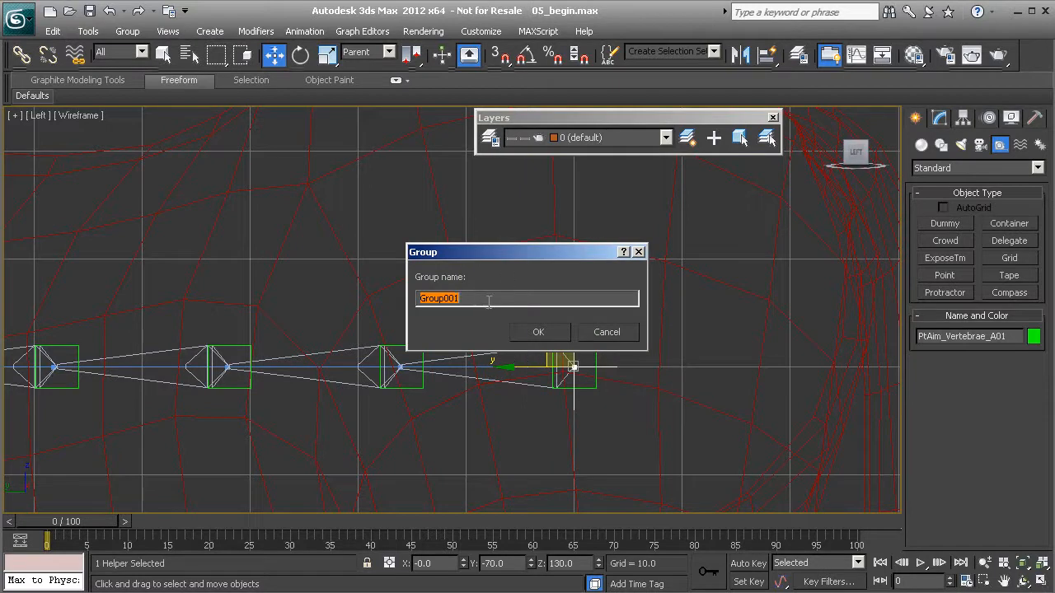
{"action": "type", "text": "Grp_PtAim_Vertebrae_A"}
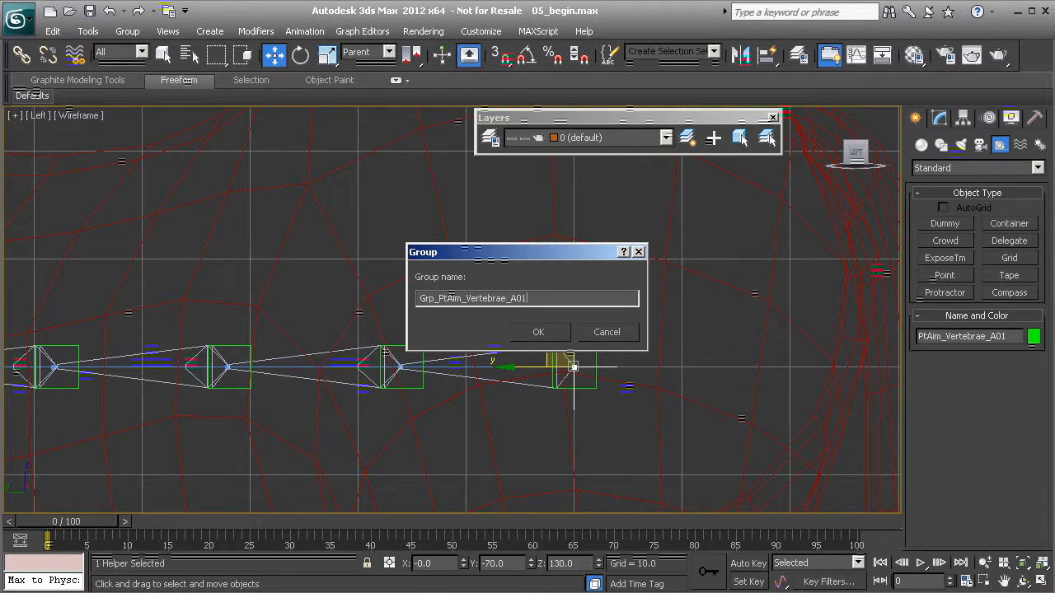
{"action": "left_click", "coordinate": [551, 336]}
{"action": "middle_click_drag", "start_coordinate": [551, 336], "coordinate": [376, 314]}
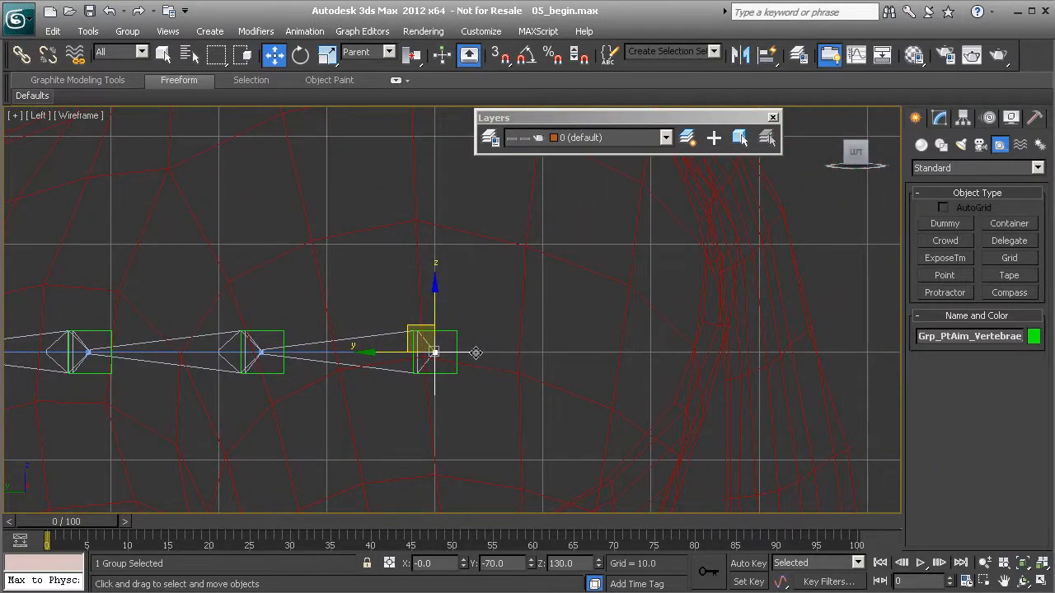
- Open the Grp_PtAim_Vertebrae_A01 group and raise the PtAim_Vertebrae_A01 helper inside it about 11 units along Z
{"action": "scroll", "coordinate": [483, 412], "scroll_direction": "up", "scroll_amount": 4}
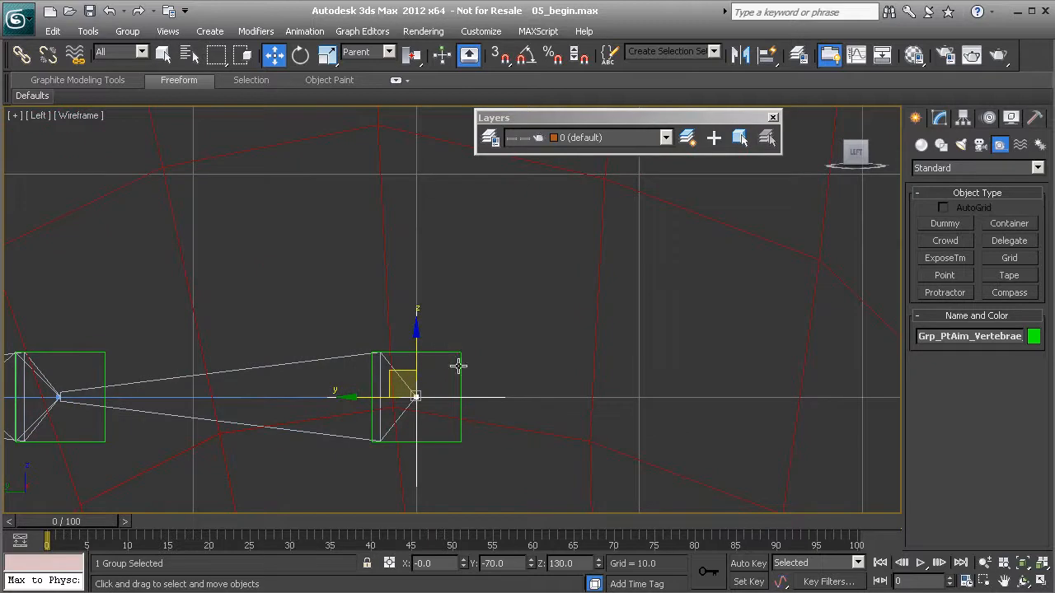
{"action": "scroll", "coordinate": [446, 326], "scroll_direction": "down", "scroll_amount": 1}
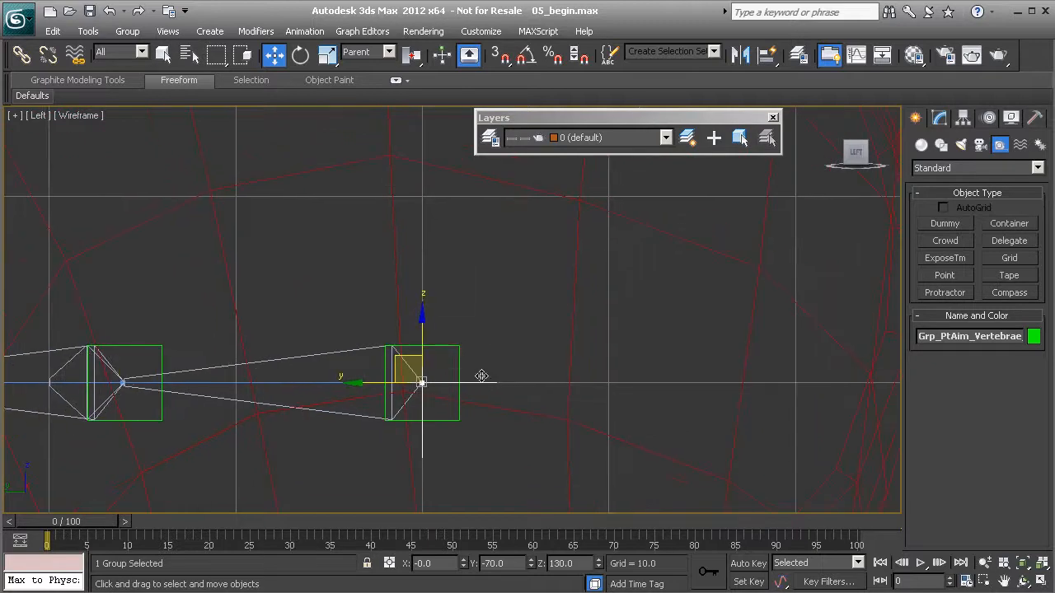
{"action": "right_click", "coordinate": [471, 288]}
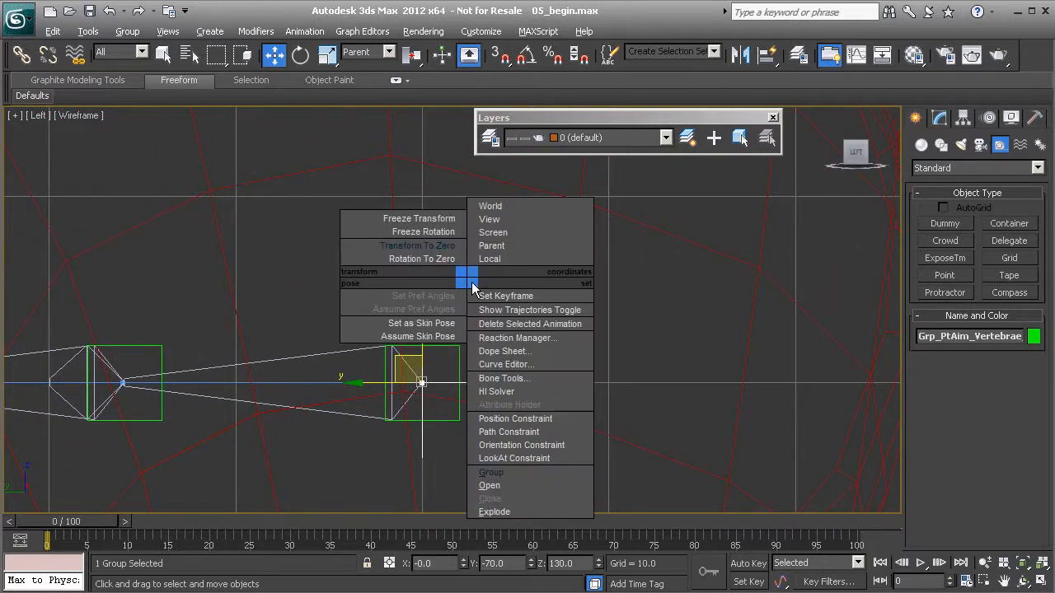
{"action": "left_click", "coordinate": [527, 483]}
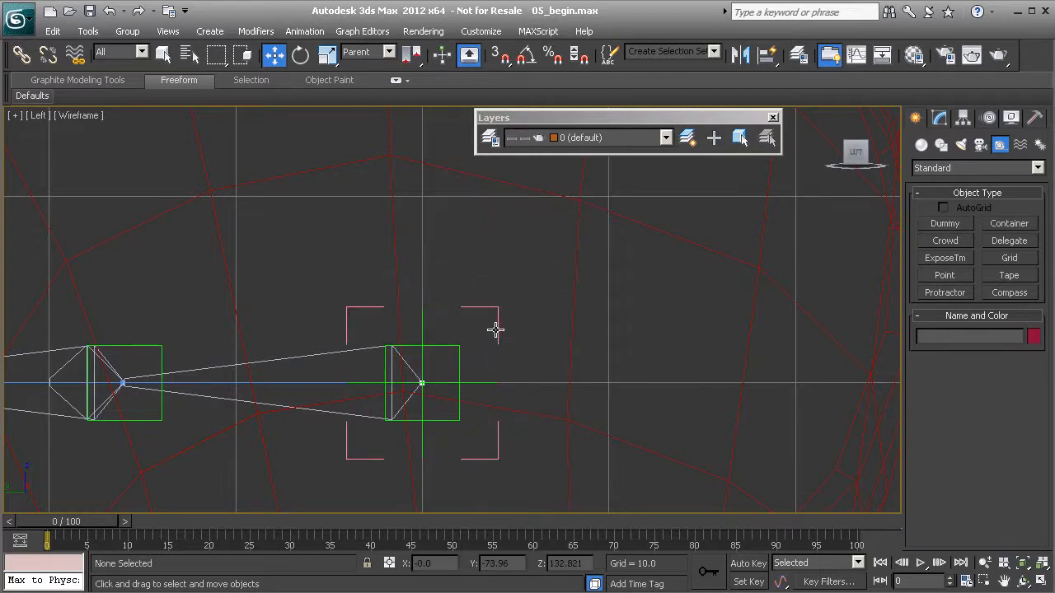
{"action": "left_click", "coordinate": [421, 316]}
{"action": "scroll", "coordinate": [454, 311], "scroll_direction": "down", "scroll_amount": 2}
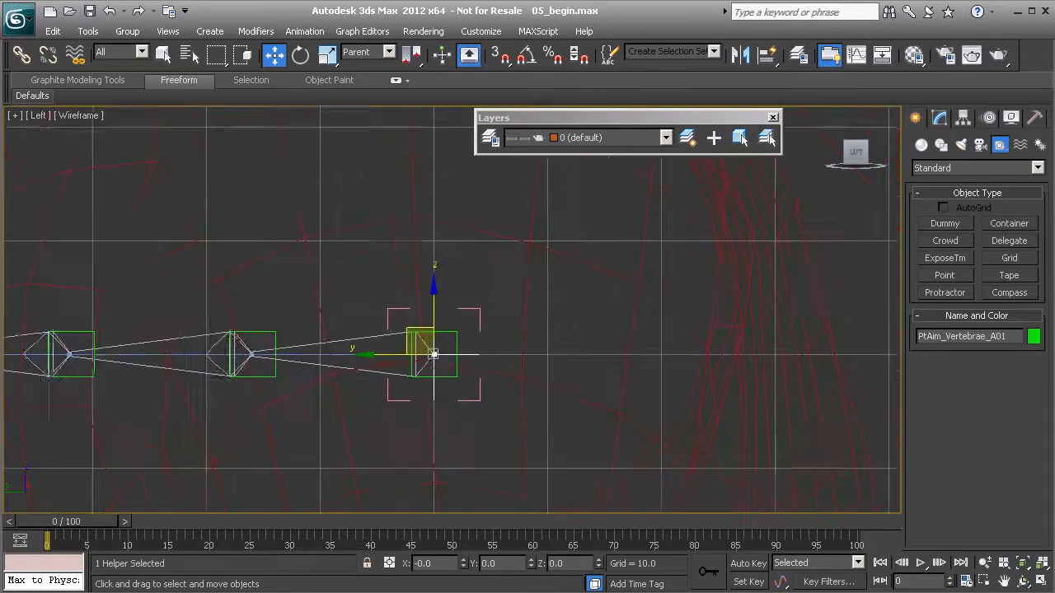
{"action": "left_click_drag", "start_coordinate": [432, 285], "coordinate": [431, 168]}
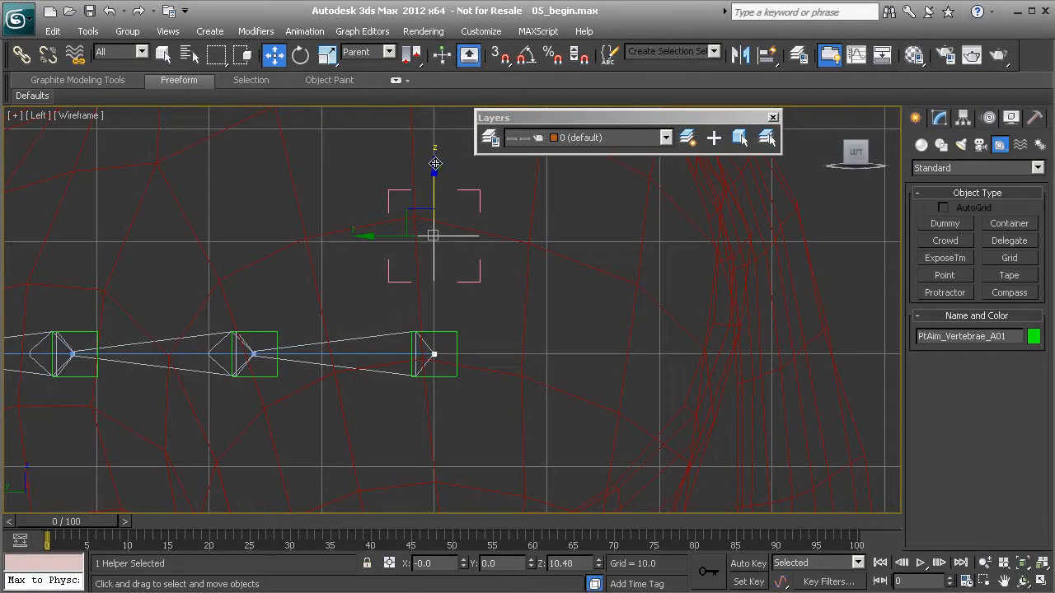
{"action": "left_click_drag", "start_coordinate": [434, 164], "coordinate": [434, 158]}
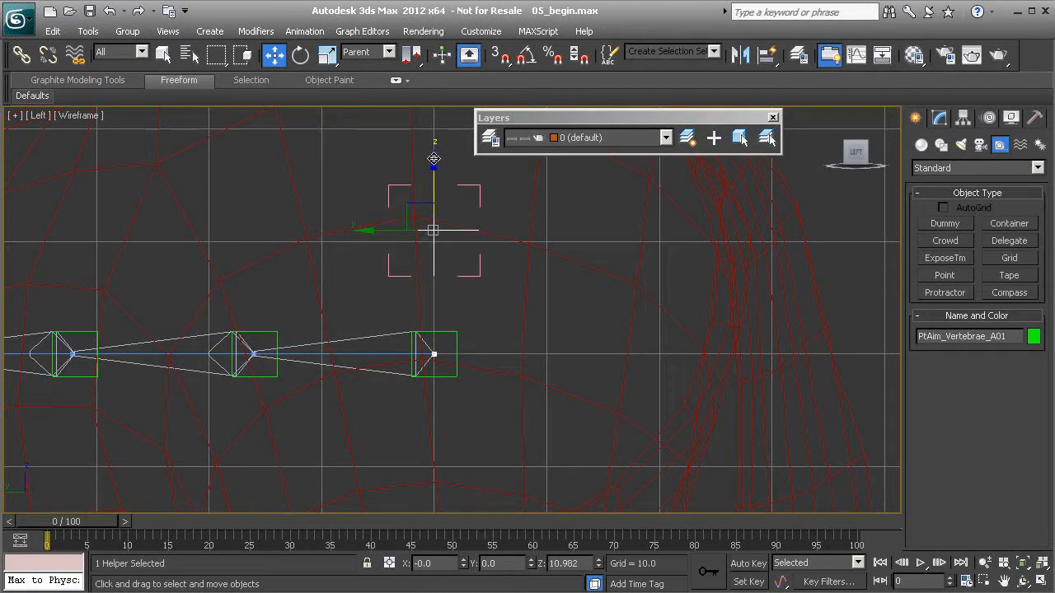
- Add Grp_PtAim_Vertebrae_A01 and its PtAim_Vertebrae_A01 helper to the objects_to_hide layer
{"action": "left_click", "coordinate": [473, 277]}
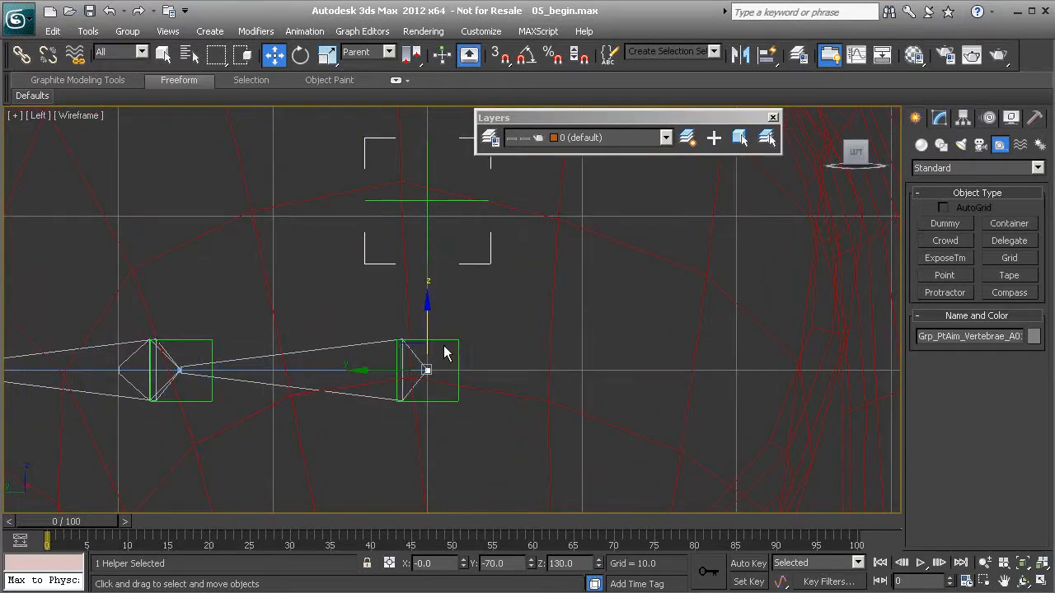
{"action": "scroll", "coordinate": [449, 352], "scroll_direction": "down", "scroll_amount": 5}
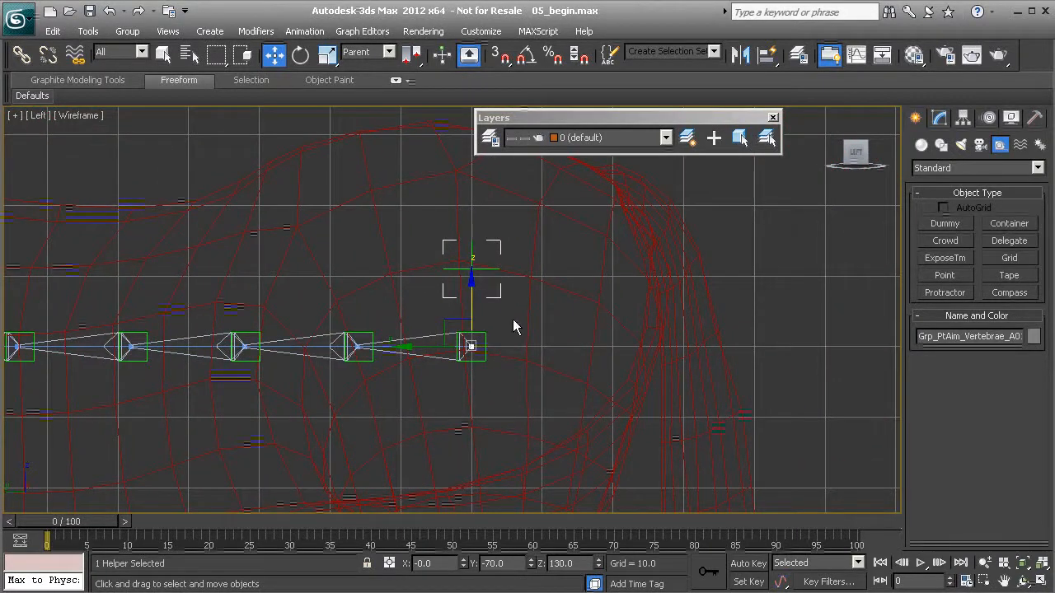
{"action": "left_click", "coordinate": [491, 137]}
{"action": "left_click", "coordinate": [115, 217]}
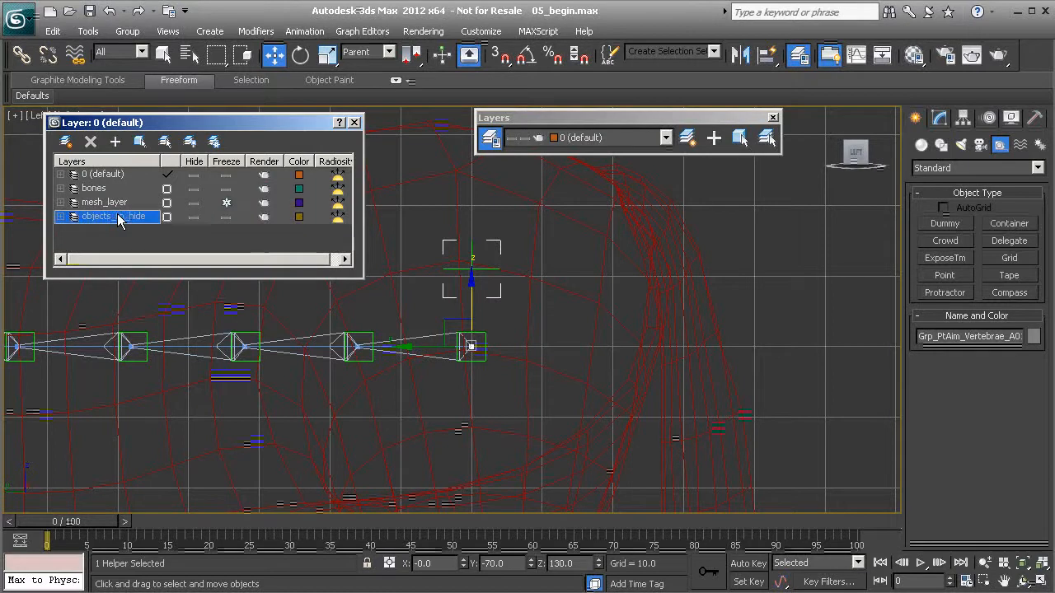
{"action": "left_click", "coordinate": [488, 271], "text": "ctrl"}
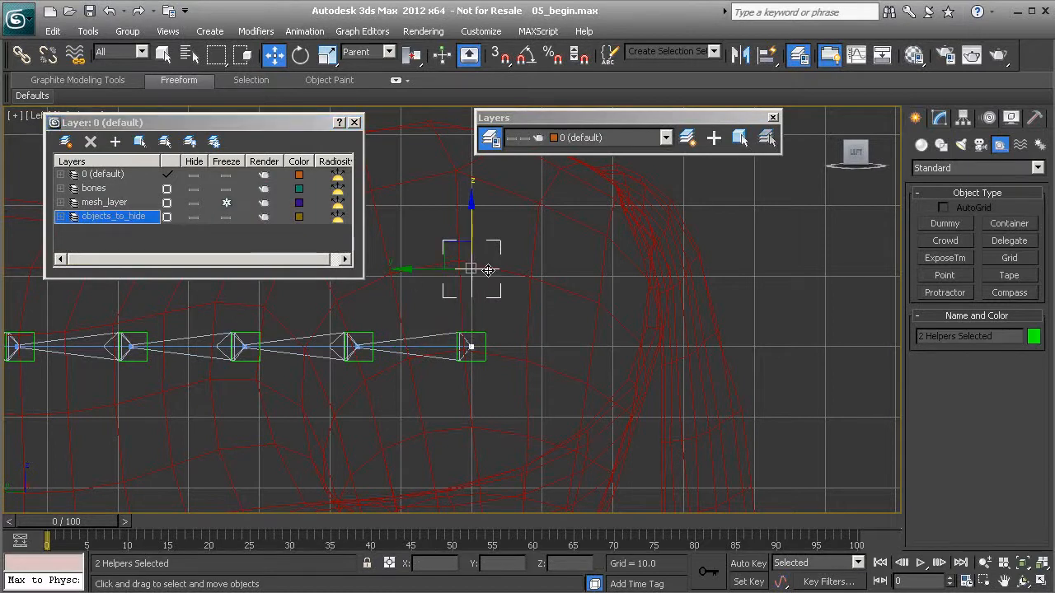
{"action": "left_click", "coordinate": [117, 144]}
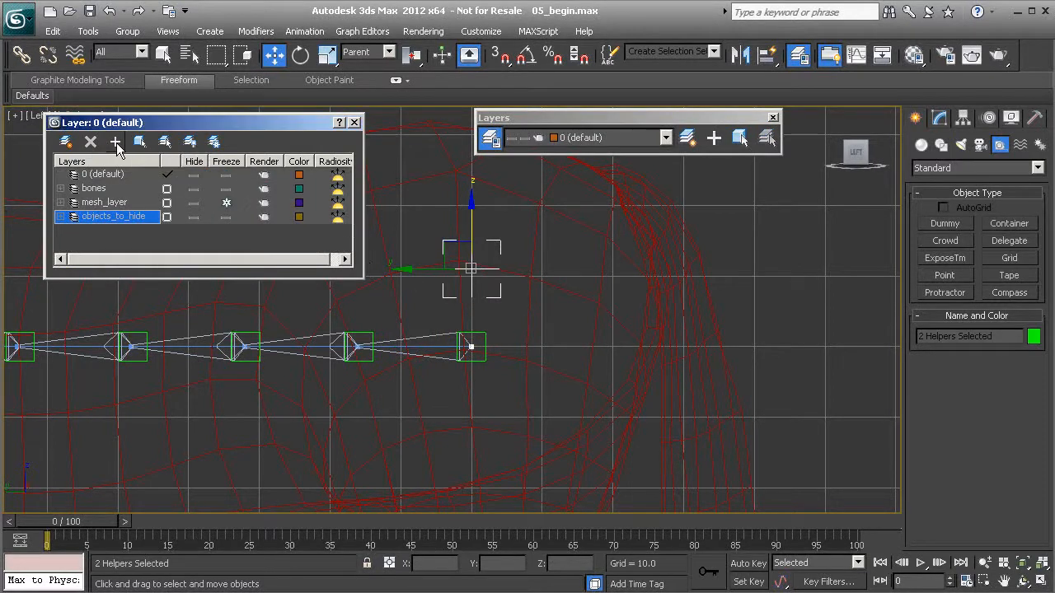
{"action": "left_click", "coordinate": [355, 124]}
- Clone the aim group with its helper along the spine as six evenly spaced copies, one about every vertebra
{"action": "middle_click_drag", "start_coordinate": [437, 254], "coordinate": [483, 272]}
{"action": "middle_click_drag", "start_coordinate": [384, 288], "coordinate": [458, 293]}
{"action": "scroll", "coordinate": [400, 240], "scroll_direction": "down", "scroll_amount": 3}
{"action": "middle_click_drag", "start_coordinate": [388, 280], "coordinate": [431, 282]}
{"action": "left_click_drag", "start_coordinate": [512, 301], "coordinate": [439, 299], "text": "shift"}
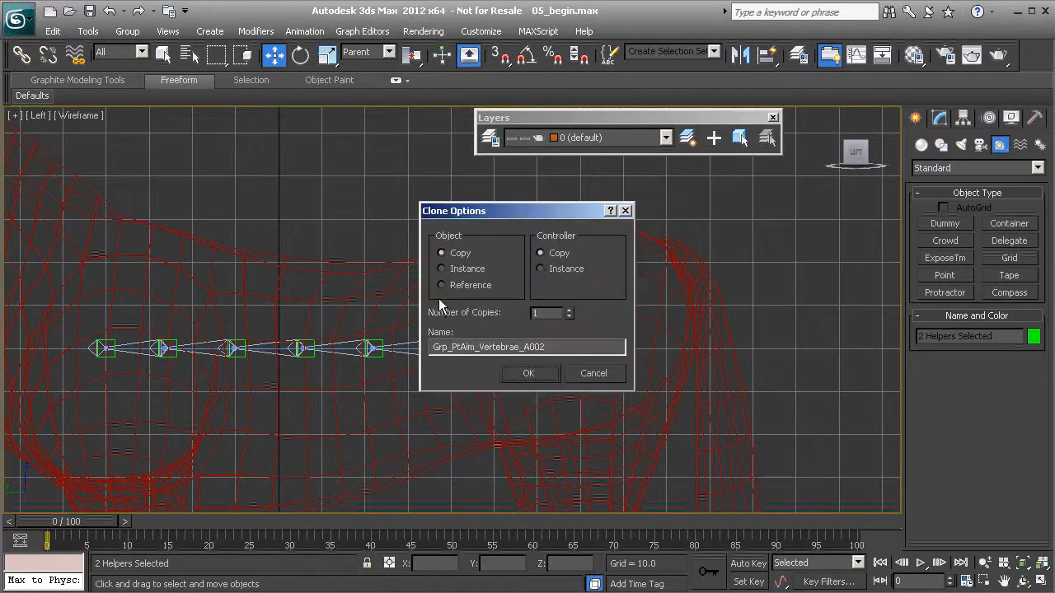
{"action": "double_click", "coordinate": [544, 314]}
{"action": "left_click", "coordinate": [521, 373]}
- Align the second and third aim groups from the hip end to the vertebra points beneath them
{"action": "scroll", "coordinate": [462, 363], "scroll_direction": "up", "scroll_amount": 5}
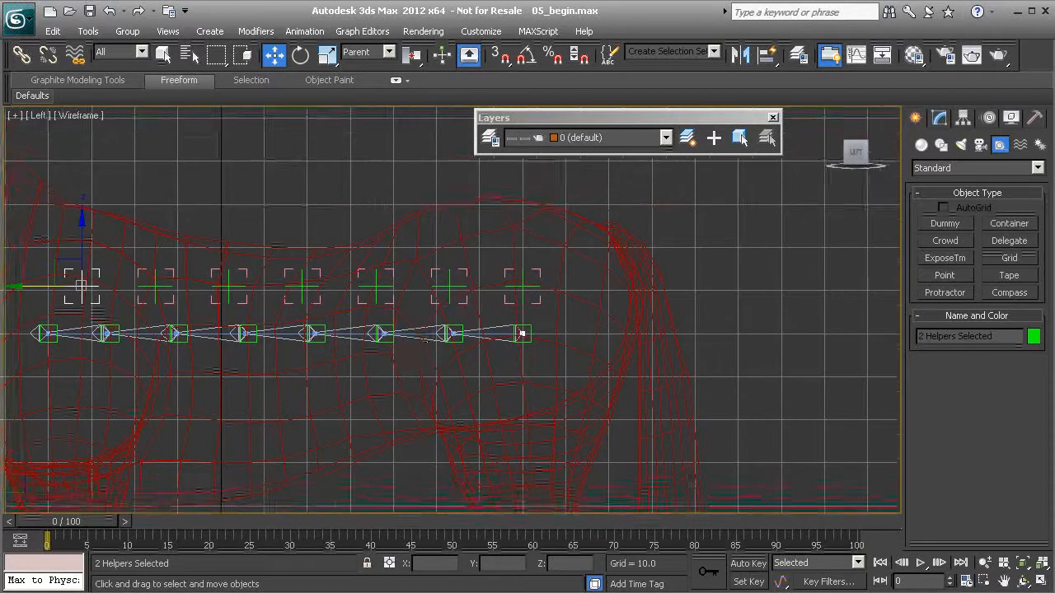
{"action": "left_click", "coordinate": [482, 297]}
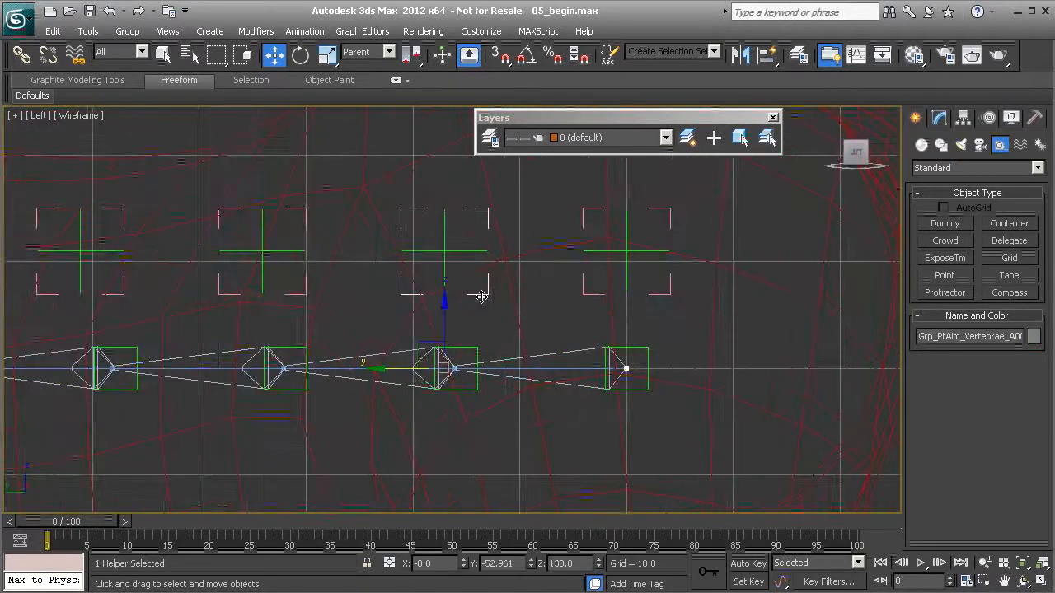
{"action": "key", "text": "alt+a"}
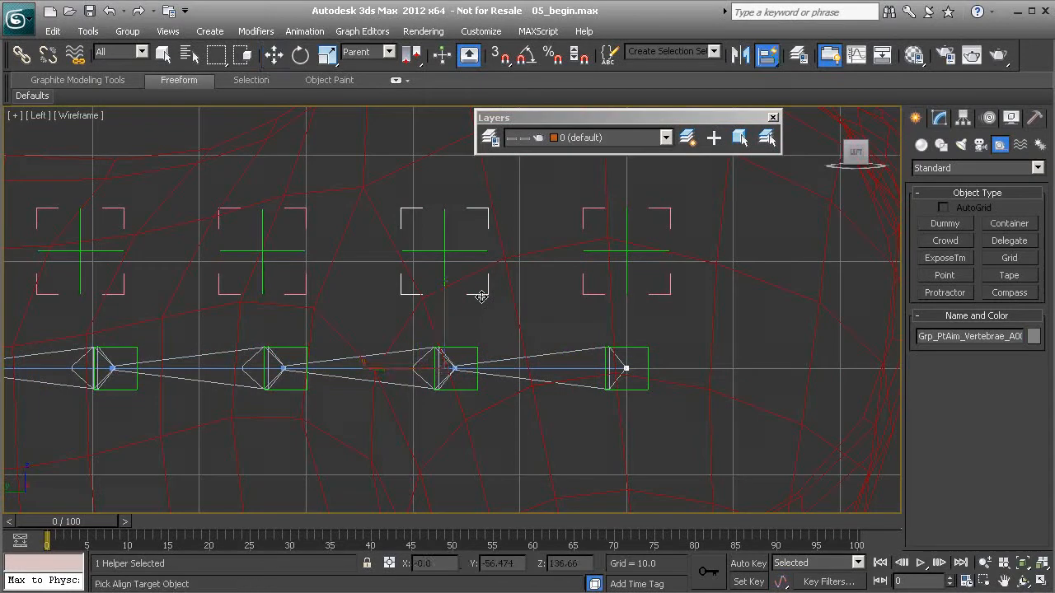
{"action": "left_click", "coordinate": [468, 349]}
{"action": "left_click", "coordinate": [300, 296]}
{"action": "key", "text": "shift+a"}
{"action": "left_click", "coordinate": [306, 352]}
- Align the fourth and fifth aim groups from the hip end to their matching vertebra points
{"action": "middle_click_drag", "start_coordinate": [202, 328], "coordinate": [349, 307]}
{"action": "key", "text": "shift+a"}
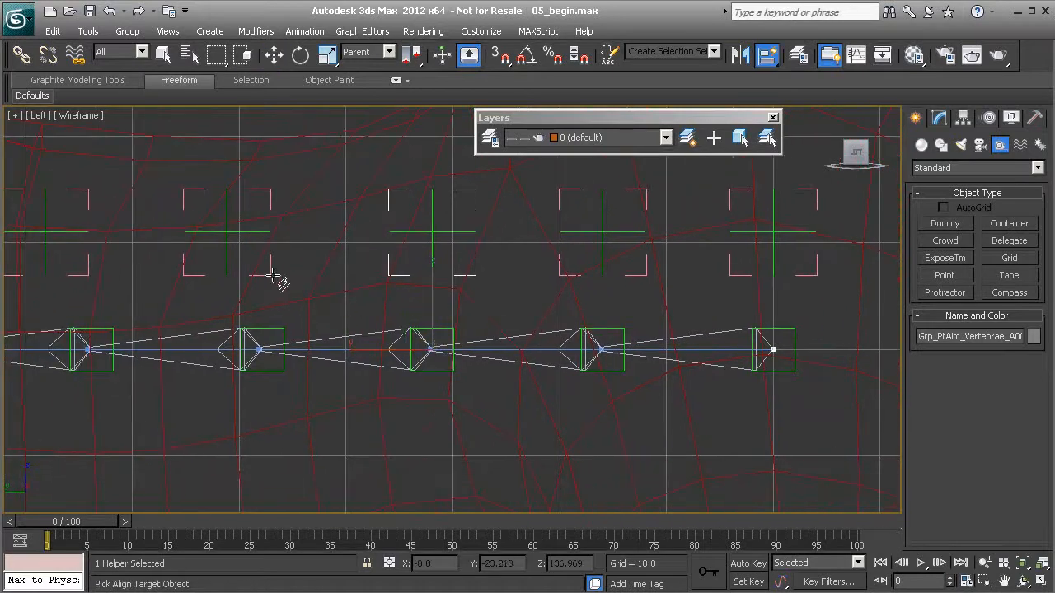
{"action": "key", "text": "Escape"}
{"action": "left_click", "coordinate": [275, 277]}
{"action": "key", "text": "shift+a"}
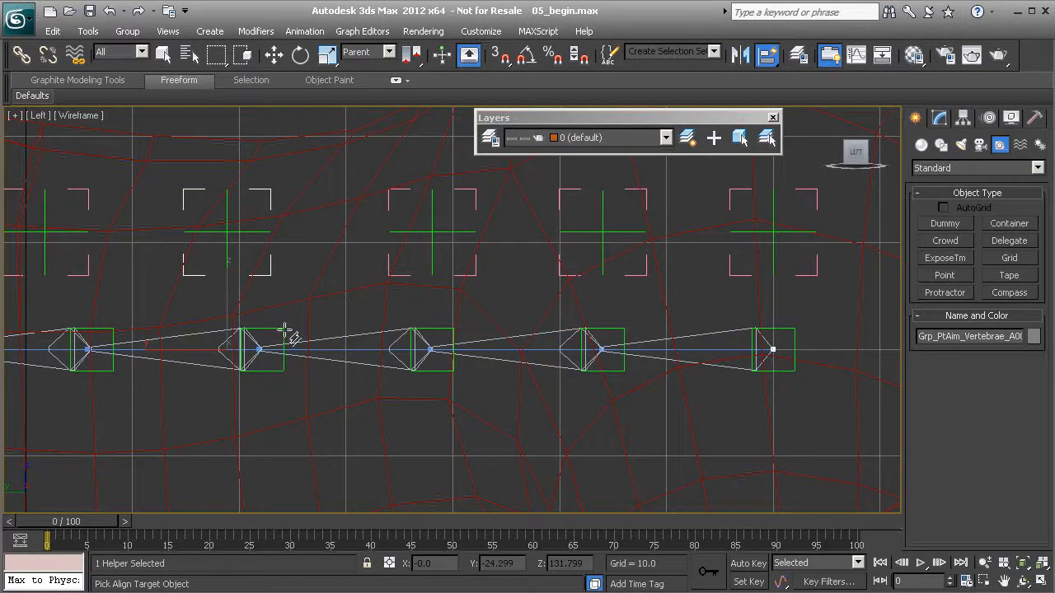
{"action": "key", "text": "Escape"}
{"action": "middle_click_drag", "start_coordinate": [217, 322], "coordinate": [415, 308]}
{"action": "left_click", "coordinate": [304, 263]}
{"action": "key", "text": "shift+a"}
{"action": "left_click", "coordinate": [306, 320]}
- Align the sixth and seventh aim groups, nearest the shoulders, to their matching vertebra points
{"action": "middle_click_drag", "start_coordinate": [217, 300], "coordinate": [407, 299]}
{"action": "left_click", "coordinate": [310, 264]}
{"action": "key", "text": "shift+a"}
{"action": "left_click", "coordinate": [347, 323]}
{"action": "middle_click_drag", "start_coordinate": [277, 308], "coordinate": [451, 299]}
{"action": "left_click", "coordinate": [307, 263]}
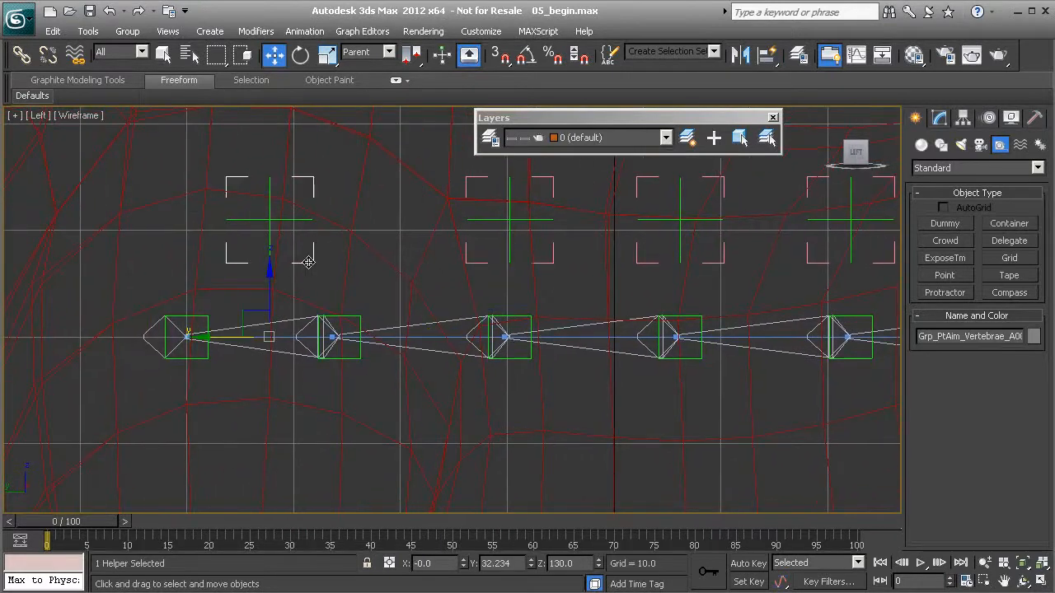
{"action": "key", "text": "shift+a"}
{"action": "left_click", "coordinate": [368, 328]}
- Examine the row of aim groups above the spine in the Left view and in a maximized wireframe Perspective view
{"action": "middle_click_drag", "start_coordinate": [440, 289], "coordinate": [281, 305]}
{"action": "scroll", "coordinate": [393, 275], "scroll_direction": "down", "scroll_amount": 4}
{"action": "middle_click_drag", "start_coordinate": [497, 294], "coordinate": [405, 295]}
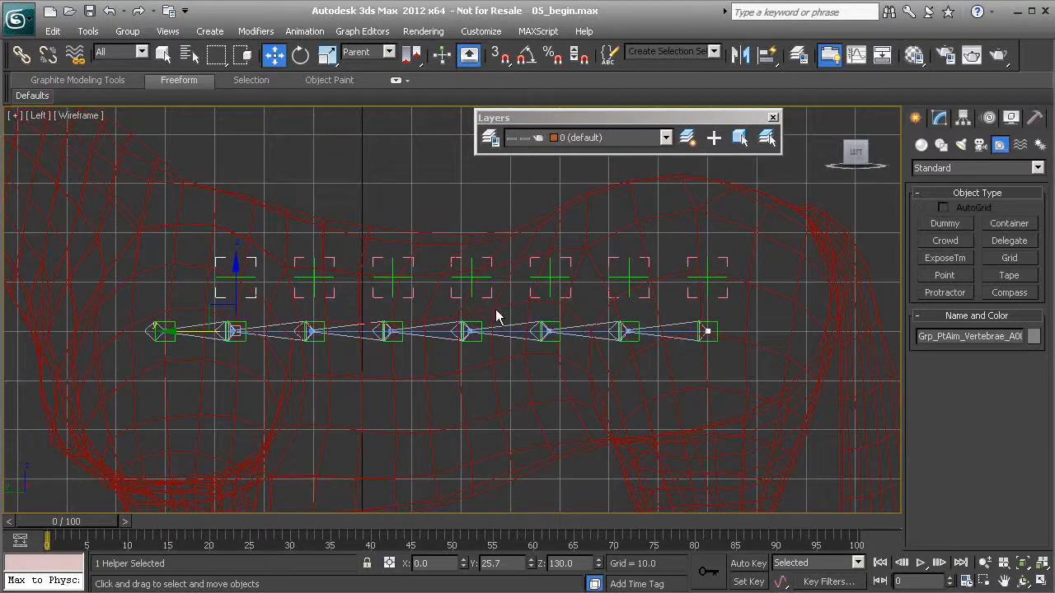
{"action": "key", "text": "alt+w"}
{"action": "middle_click", "coordinate": [681, 349]}
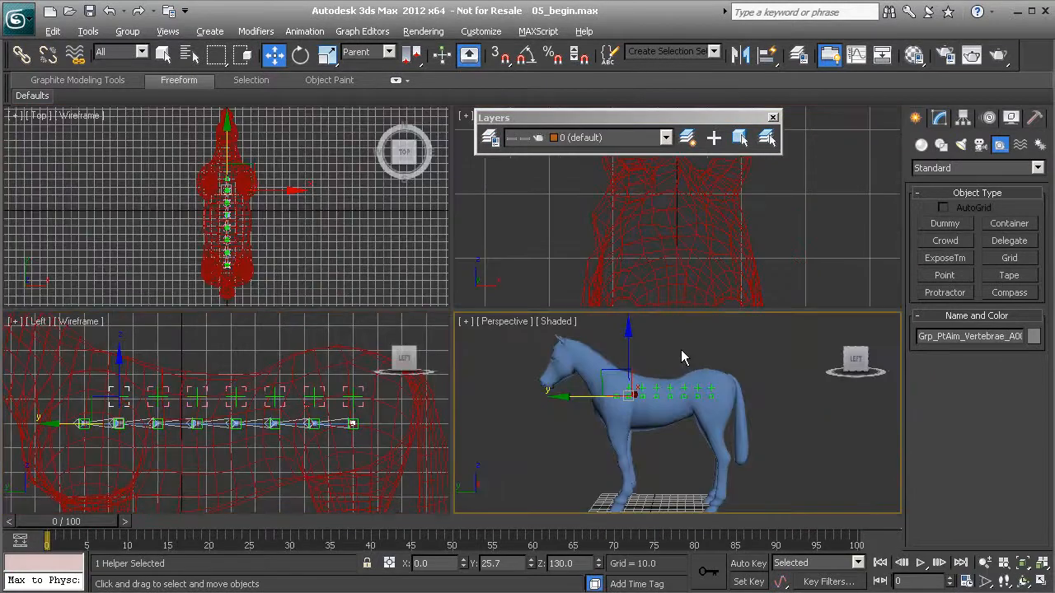
{"action": "key", "text": "alt+w"}
{"action": "mouse_move", "coordinate": [419, 327]}
{"action": "middle_mouse_down", "text": "alt"}
{"action": "mouse_move", "coordinate": [456, 353]}
{"action": "mouse_move", "coordinate": [436, 350]}
{"action": "mouse_move", "coordinate": [445, 340]}
{"action": "mouse_move", "coordinate": [403, 343]}
{"action": "mouse_move", "coordinate": [552, 341]}
{"action": "mouse_move", "coordinate": [545, 328]}
{"action": "mouse_move", "coordinate": [376, 348]}
{"action": "mouse_move", "coordinate": [336, 313]}
{"action": "mouse_move", "coordinate": [341, 306]}
{"action": "mouse_move", "coordinate": [514, 365]}
{"action": "mouse_move", "coordinate": [509, 316]}
{"action": "mouse_move", "coordinate": [486, 317]}
{"action": "middle_mouse_up", "text": "alt"}
{"action": "key", "text": "F3"}
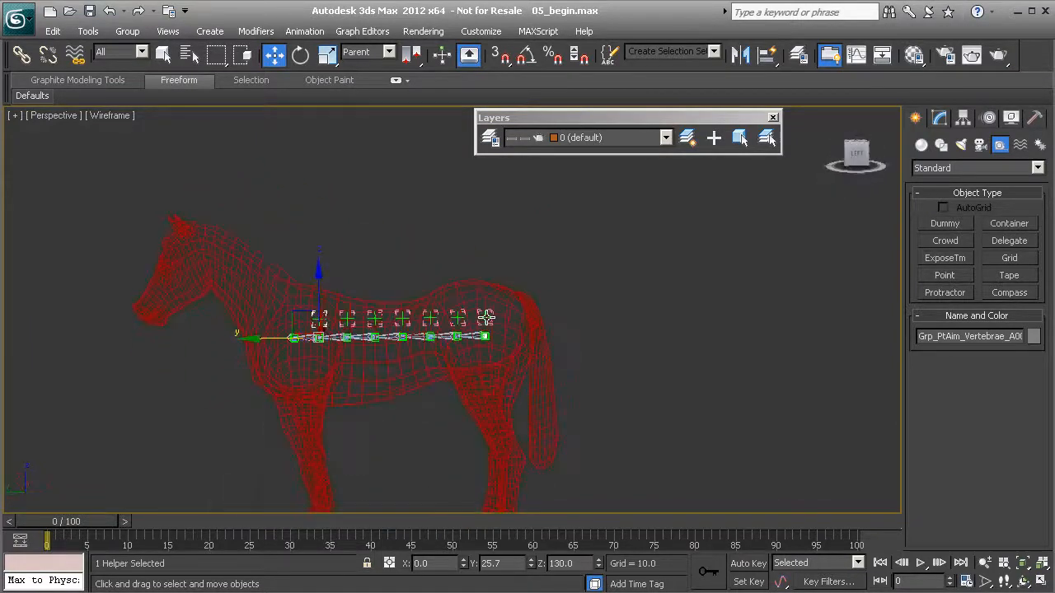
- Link the first two aim groups at the hip end to the vertebra points directly below them in the Left view
{"action": "key", "text": "alt+w"}
{"action": "key", "text": "alt+w"}
{"action": "middle_click_drag", "start_coordinate": [452, 349], "coordinate": [254, 370]}
{"action": "scroll", "coordinate": [458, 344], "scroll_direction": "up", "scroll_amount": 4}
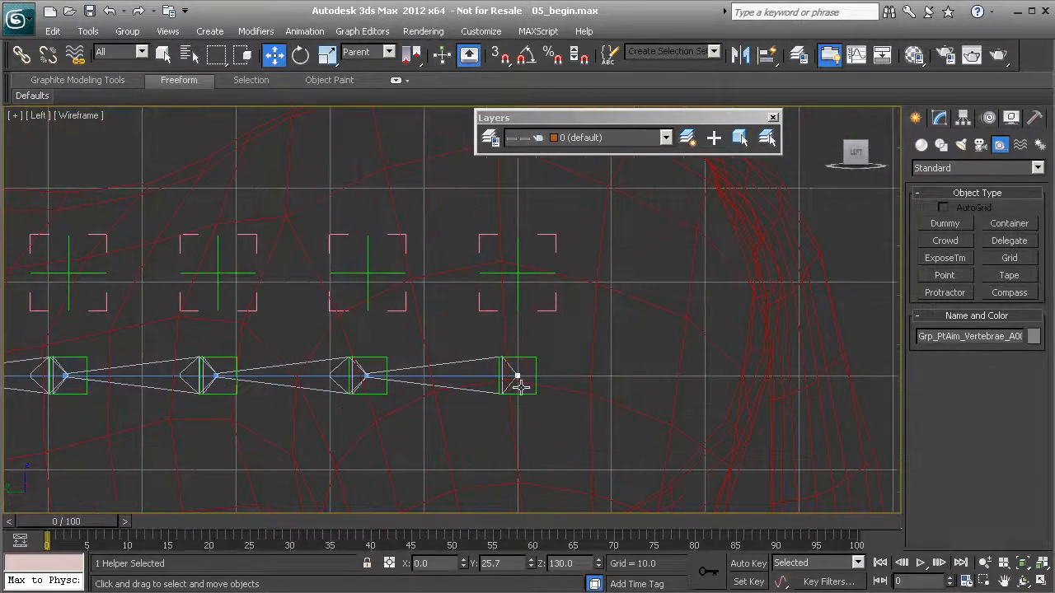
{"action": "scroll", "coordinate": [442, 330], "scroll_direction": "down", "scroll_amount": 3}
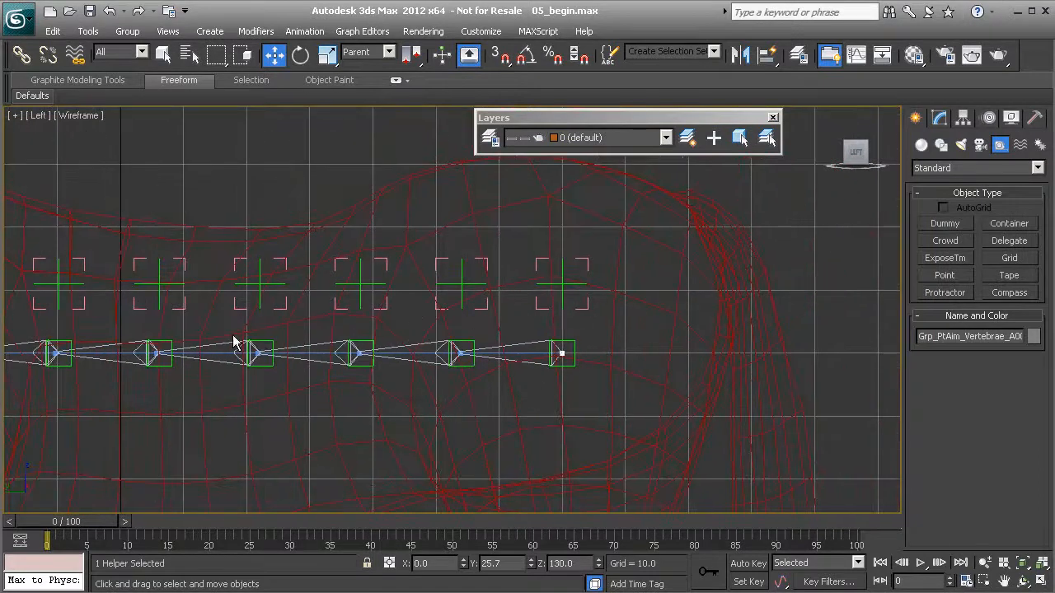
{"action": "middle_click_drag", "start_coordinate": [557, 352], "coordinate": [412, 350]}
{"action": "scroll", "coordinate": [455, 310], "scroll_direction": "up", "scroll_amount": 4}
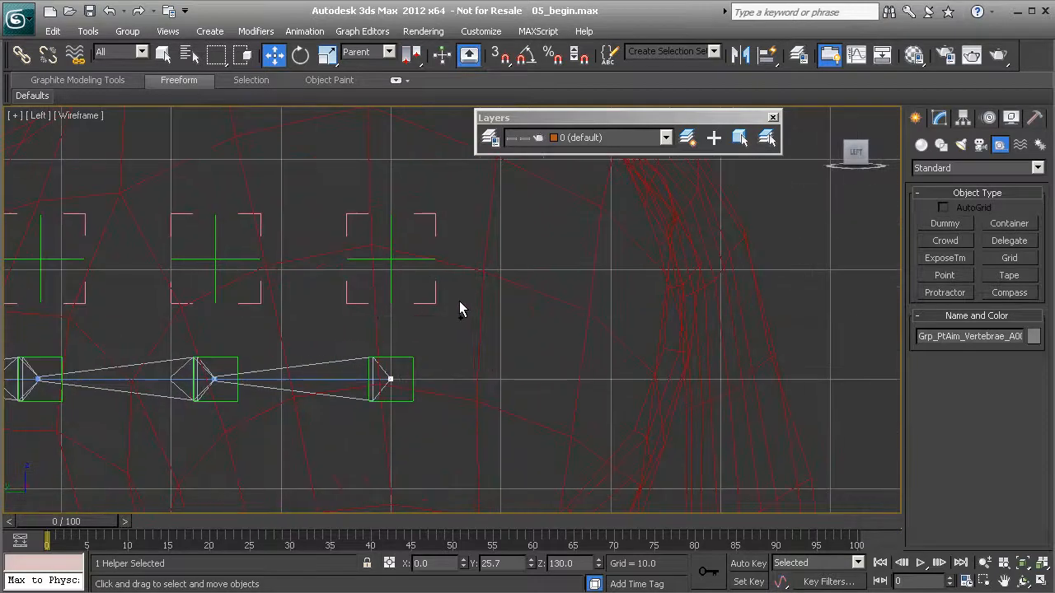
{"action": "left_click", "coordinate": [22, 56]}
{"action": "scroll", "coordinate": [421, 337], "scroll_direction": "up", "scroll_amount": 2}
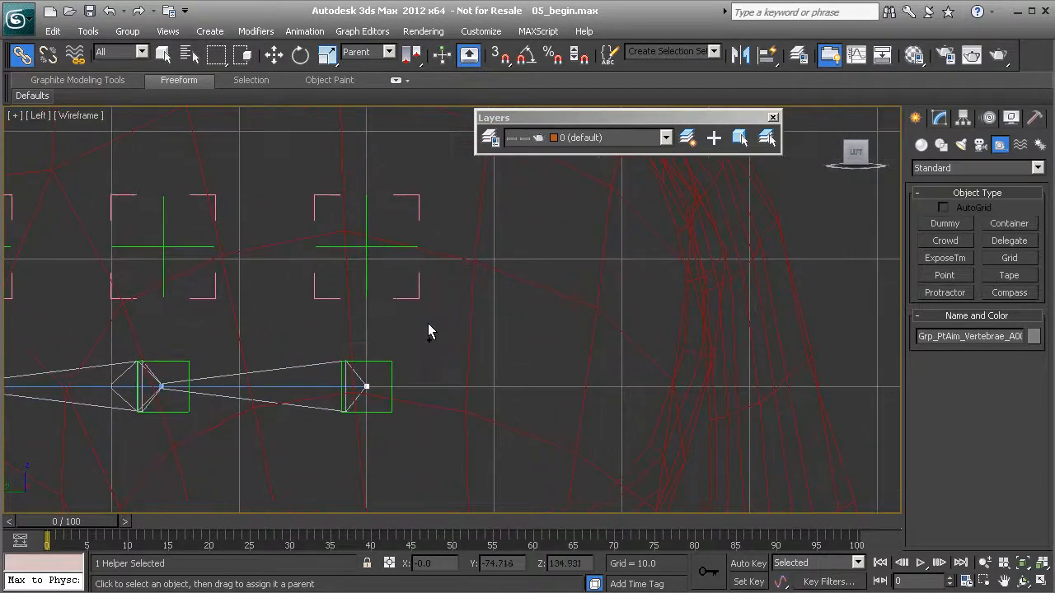
{"action": "left_click_drag", "start_coordinate": [417, 298], "coordinate": [391, 368]}
{"action": "middle_click_drag", "start_coordinate": [230, 323], "coordinate": [351, 296]}
{"action": "left_click_drag", "start_coordinate": [334, 262], "coordinate": [298, 335]}
- Link the third, fourth and fifth aim groups from the hip end to their corresponding vertebra points
{"action": "middle_click_drag", "start_coordinate": [180, 301], "coordinate": [394, 265]}
{"action": "left_click_drag", "start_coordinate": [341, 236], "coordinate": [295, 308]}
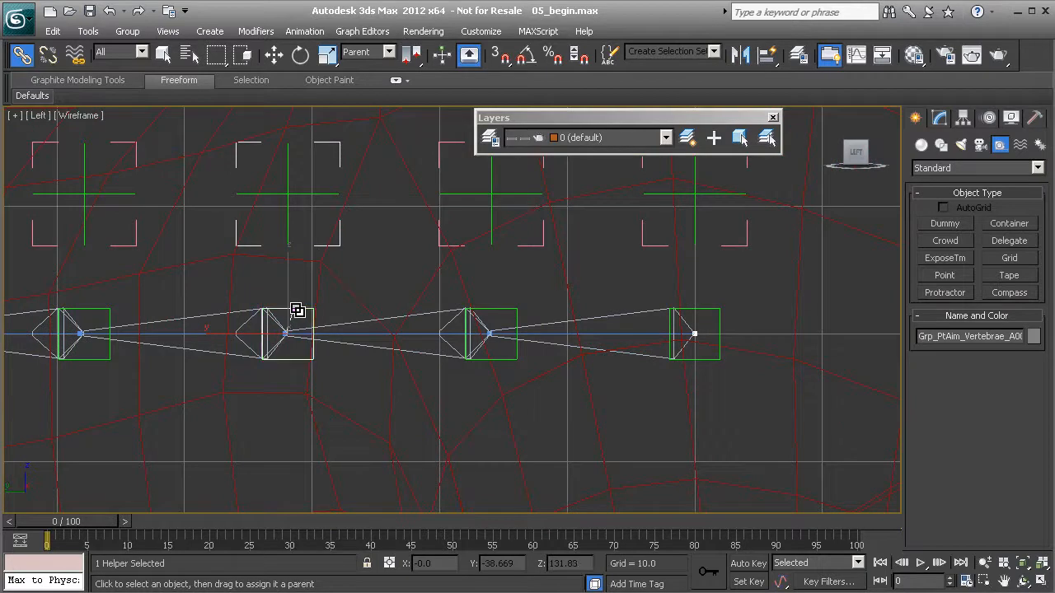
{"action": "middle_click_drag", "start_coordinate": [188, 277], "coordinate": [219, 281]}
{"action": "left_click_drag", "start_coordinate": [372, 245], "coordinate": [339, 315]}
{"action": "middle_click_drag", "start_coordinate": [214, 271], "coordinate": [372, 249]}
{"action": "left_click_drag", "start_coordinate": [327, 228], "coordinate": [326, 254]}
{"action": "left_click_drag", "start_coordinate": [296, 288], "coordinate": [297, 288]}
- Link the sixth and seventh aim groups, nearest the shoulders, to their corresponding vertebra points
{"action": "middle_click_drag", "start_coordinate": [203, 250], "coordinate": [408, 252]}
{"action": "left_click_drag", "start_coordinate": [379, 241], "coordinate": [349, 306]}
{"action": "middle_click_drag", "start_coordinate": [242, 263], "coordinate": [420, 267]}
{"action": "left_click_drag", "start_coordinate": [356, 243], "coordinate": [320, 310]}
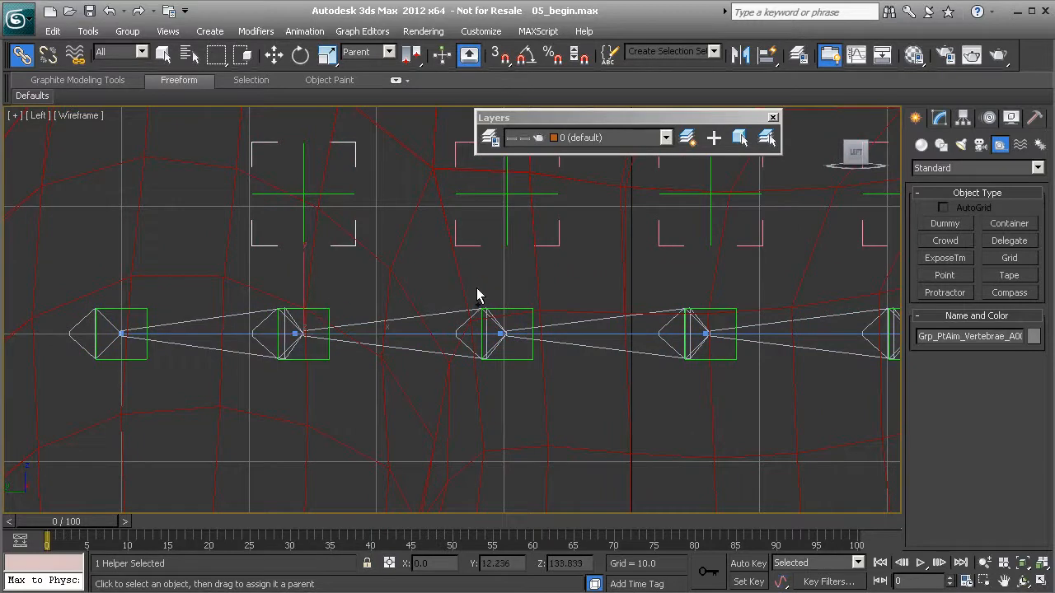
- Try moving the fifth aim group from the hip end off its vertebra, about 10.8 in X and 16.5 in Y
{"action": "scroll", "coordinate": [475, 294], "scroll_direction": "down", "scroll_amount": 5}
{"action": "middle_click_drag", "start_coordinate": [569, 271], "coordinate": [276, 242]}
{"action": "scroll", "coordinate": [275, 243], "scroll_direction": "down", "scroll_amount": 2}
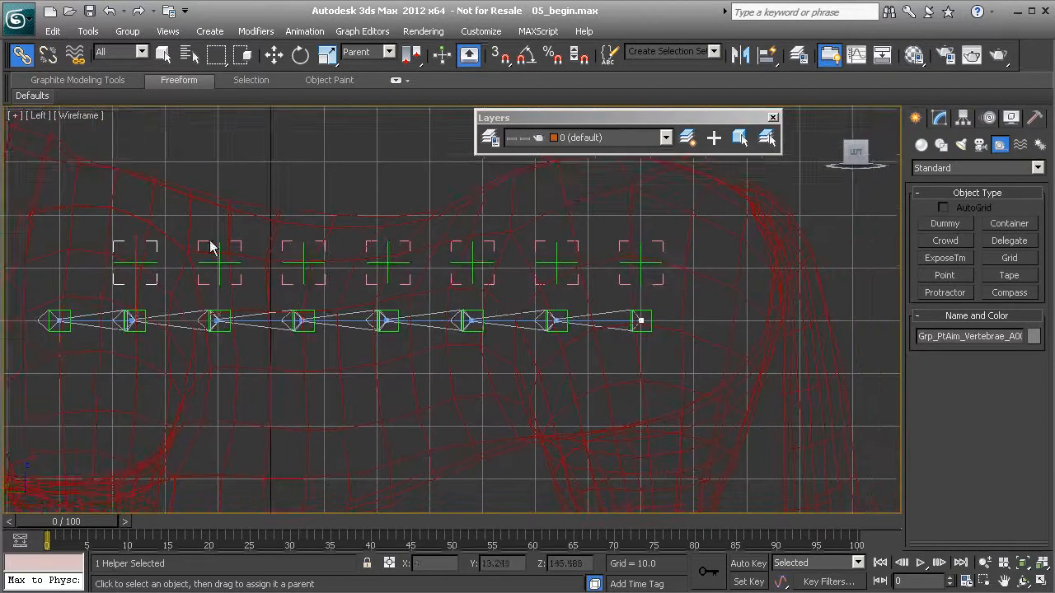
{"action": "key", "text": "w"}
{"action": "left_click", "coordinate": [304, 244]}
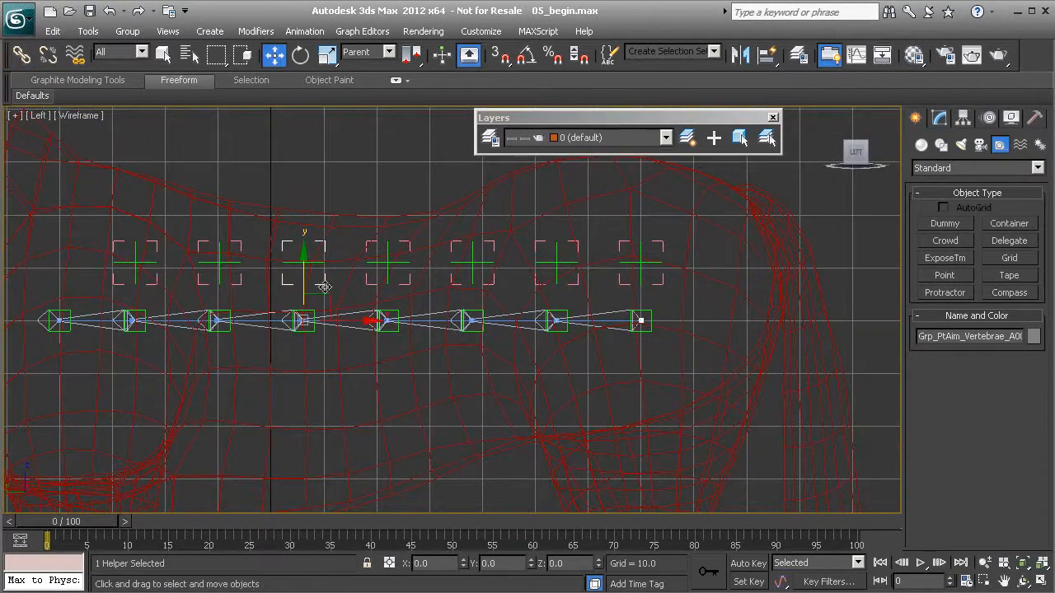
{"action": "left_click_drag", "start_coordinate": [324, 296], "coordinate": [382, 209]}
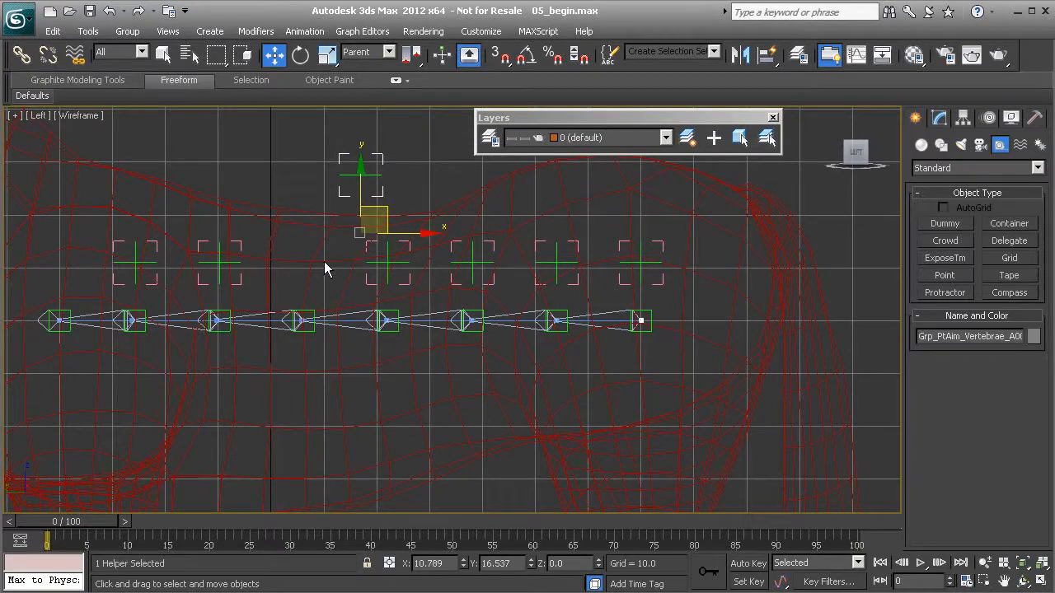
{"action": "middle_click_drag", "start_coordinate": [321, 278], "coordinate": [333, 277]}
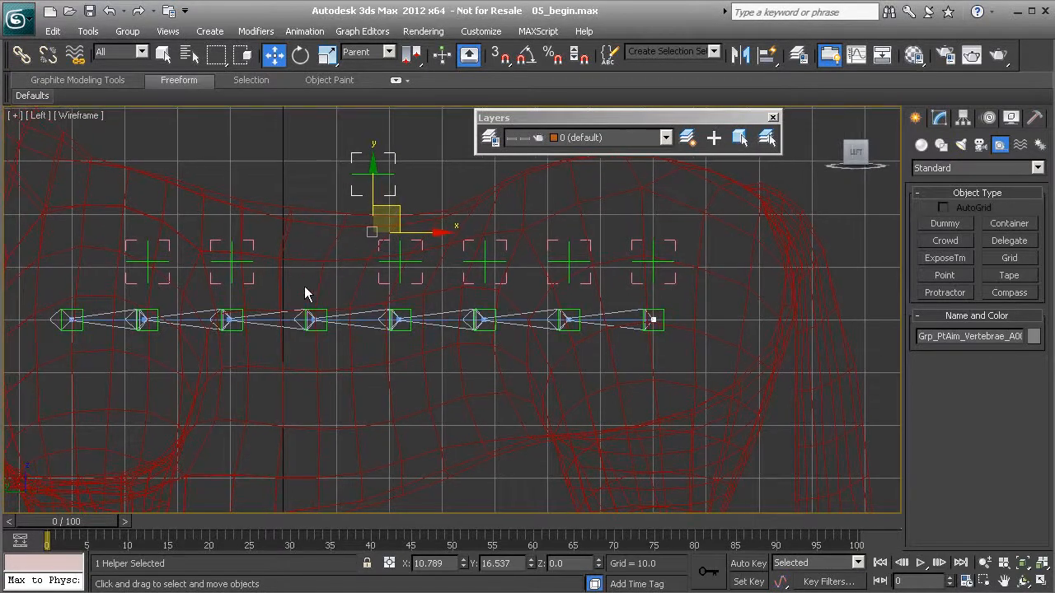
{"action": "right_click", "coordinate": [306, 239]}
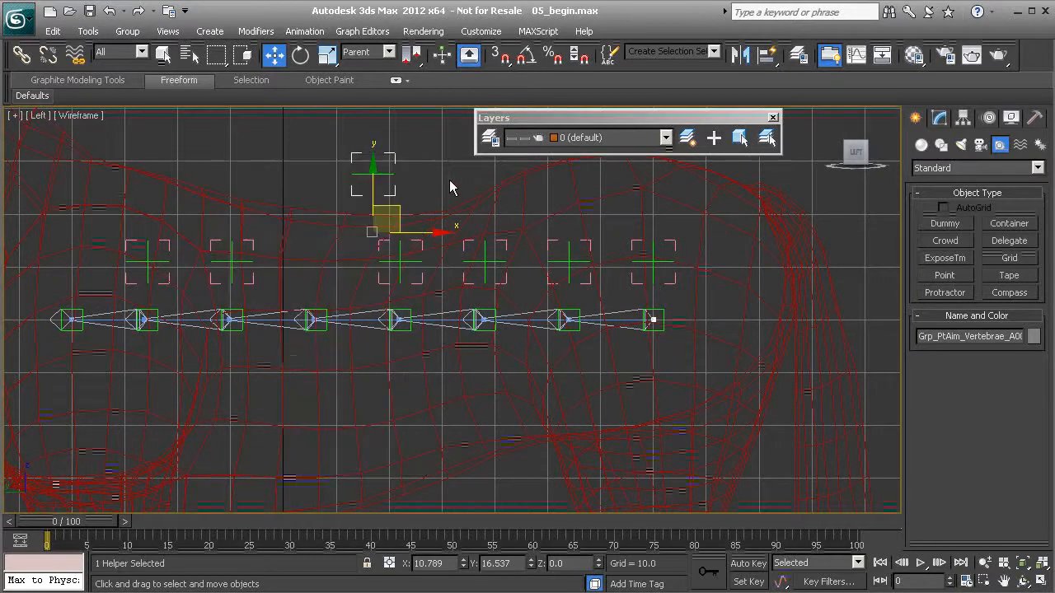
- Freeze the transforms of all seven PtAim_Vertebrae aim helpers and their groups above the spine
{"action": "left_click_drag", "start_coordinate": [91, 208], "coordinate": [699, 285]}
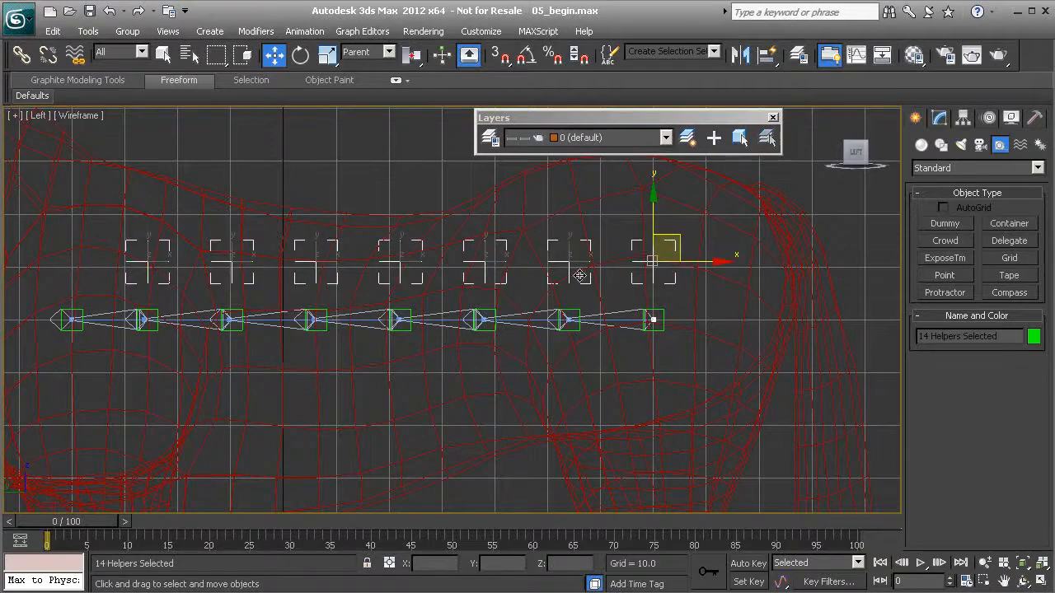
{"action": "right_click", "coordinate": [331, 175]}
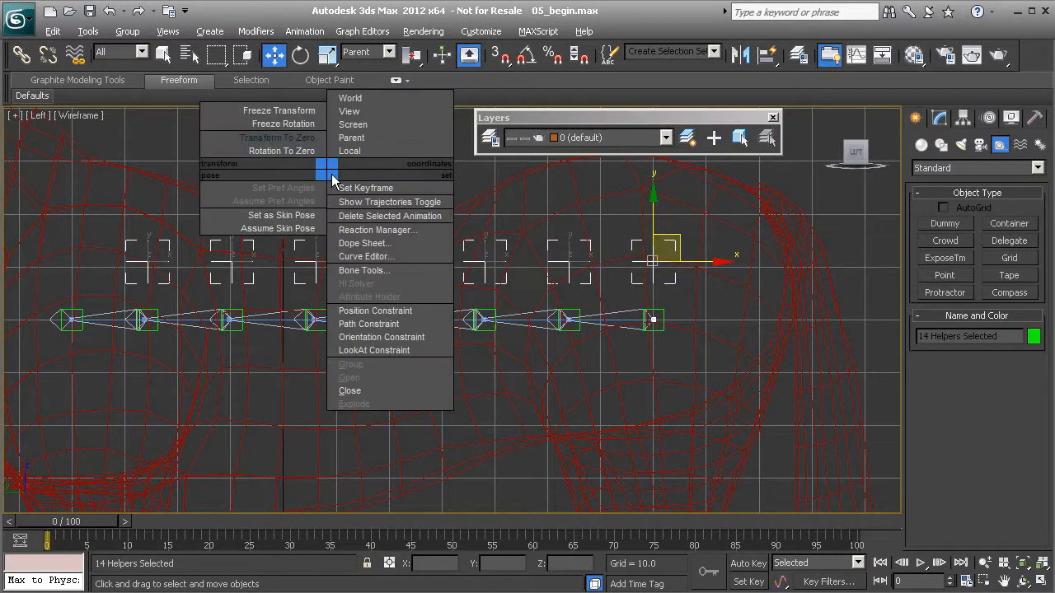
{"action": "left_click", "coordinate": [278, 110]}
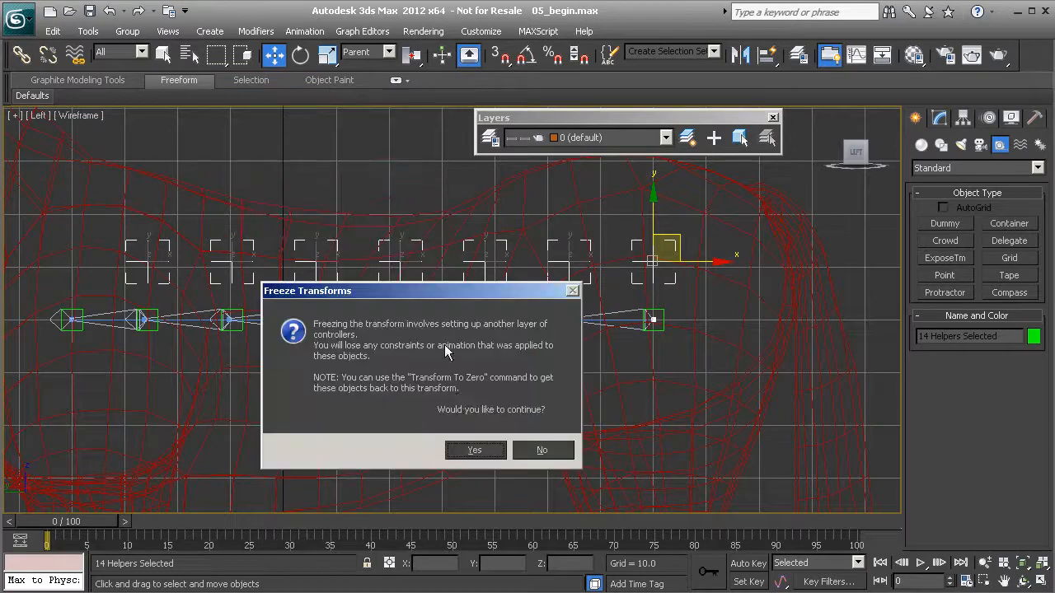
{"action": "left_click", "coordinate": [474, 447]}
- Try moving the middle aim group about -28 in X and 20 in Y, and return it with Transform To Zero
{"action": "left_click", "coordinate": [421, 239]}
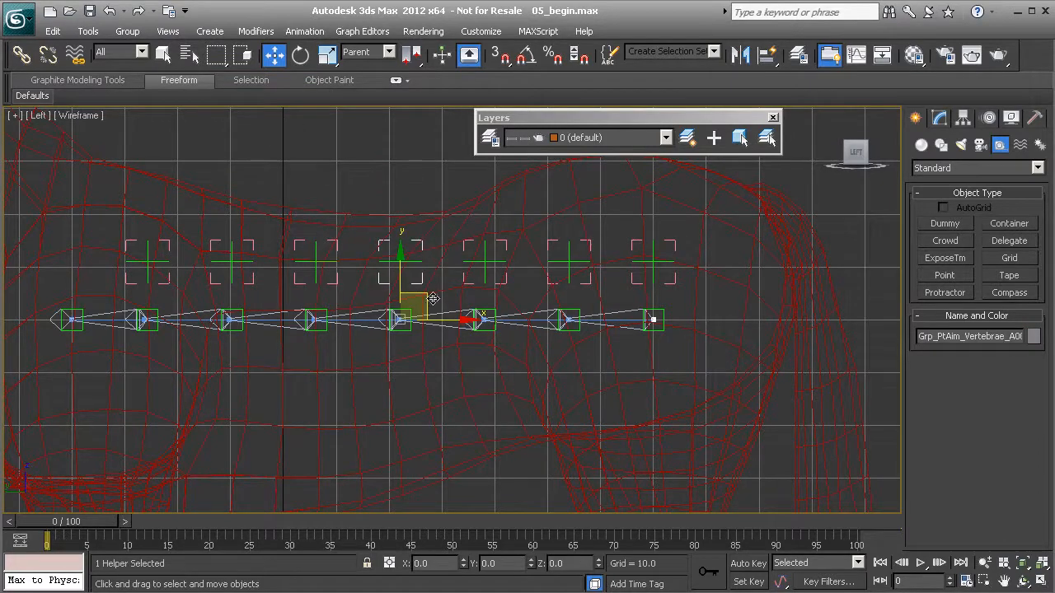
{"action": "left_click_drag", "start_coordinate": [422, 295], "coordinate": [273, 188]}
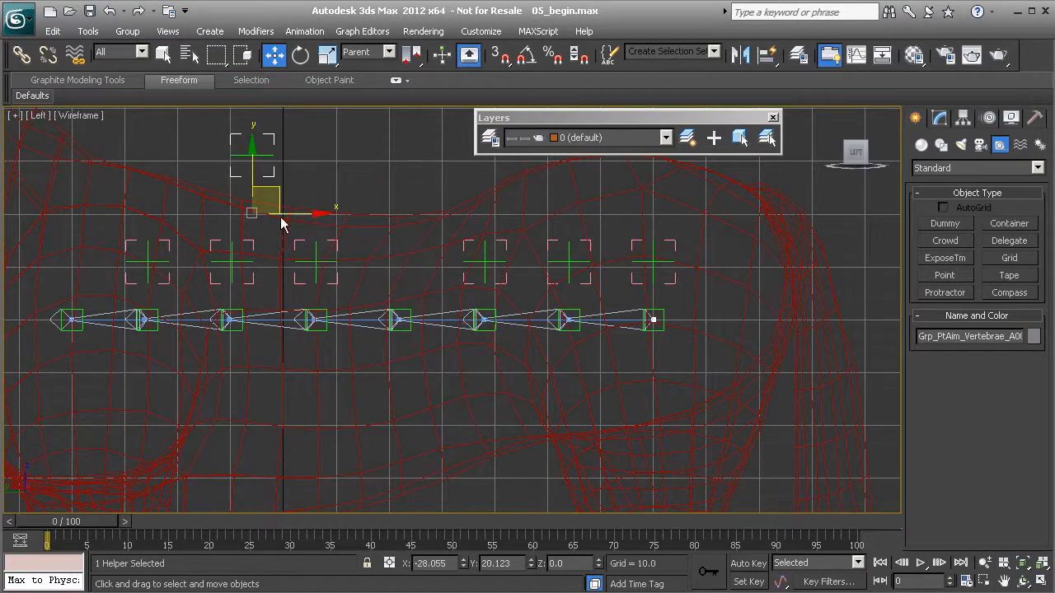
{"action": "right_click", "coordinate": [336, 179]}
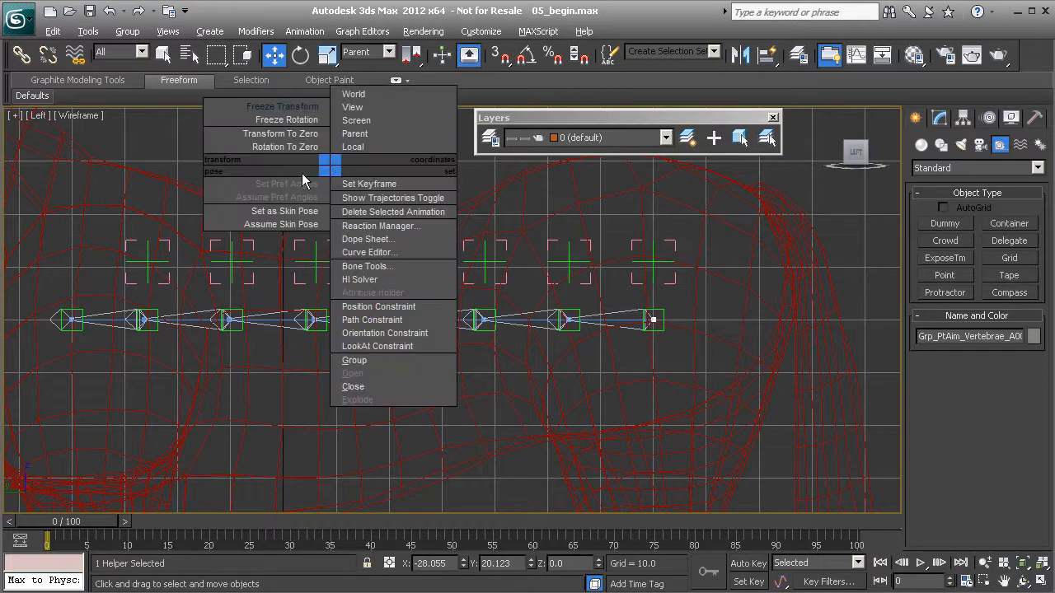
{"action": "left_click", "coordinate": [275, 137]}
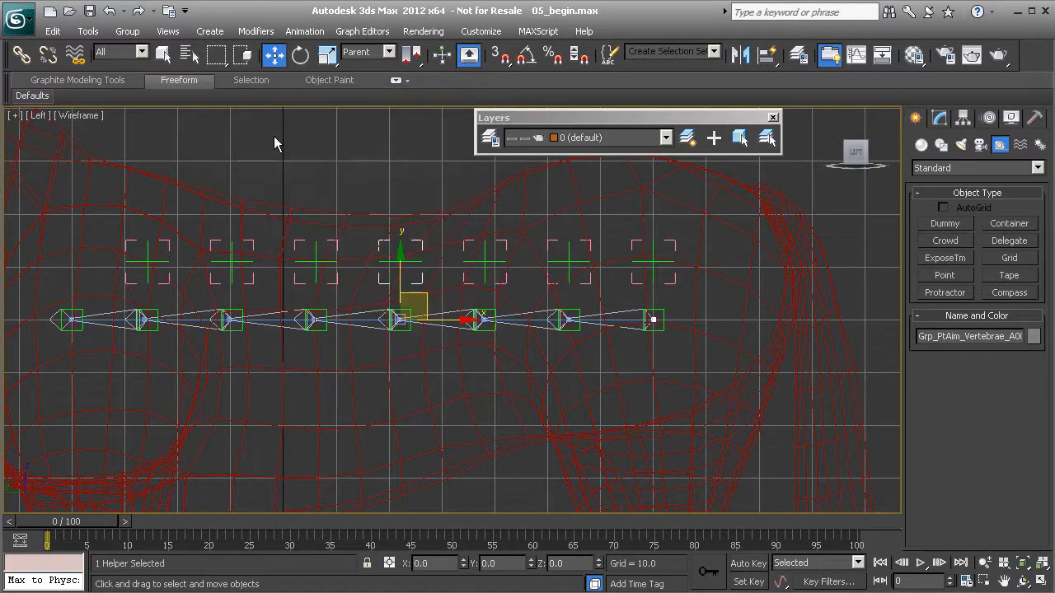
{"action": "left_click", "coordinate": [339, 190]}
- Try dragging a vertex of the Spl_Vertebrae01 spline to test the spine rig, cancel the move and leave vertex editing
{"action": "middle_click_drag", "start_coordinate": [415, 333], "coordinate": [391, 346]}
{"action": "scroll", "coordinate": [351, 327], "scroll_direction": "up", "scroll_amount": 3}
{"action": "left_click", "coordinate": [345, 328]}
{"action": "left_click", "coordinate": [939, 118]}
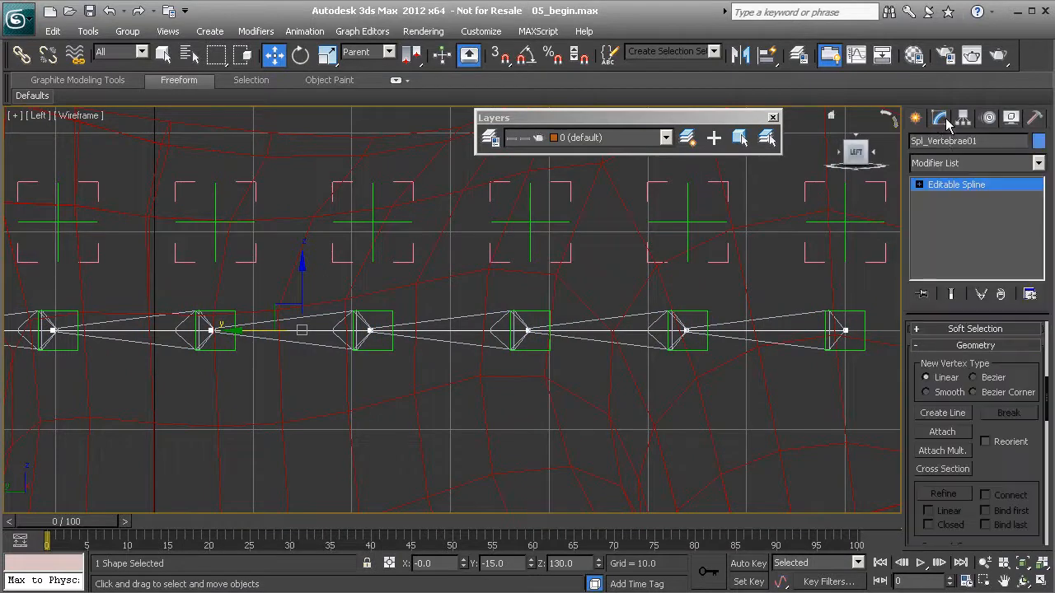
{"action": "key", "text": "1"}
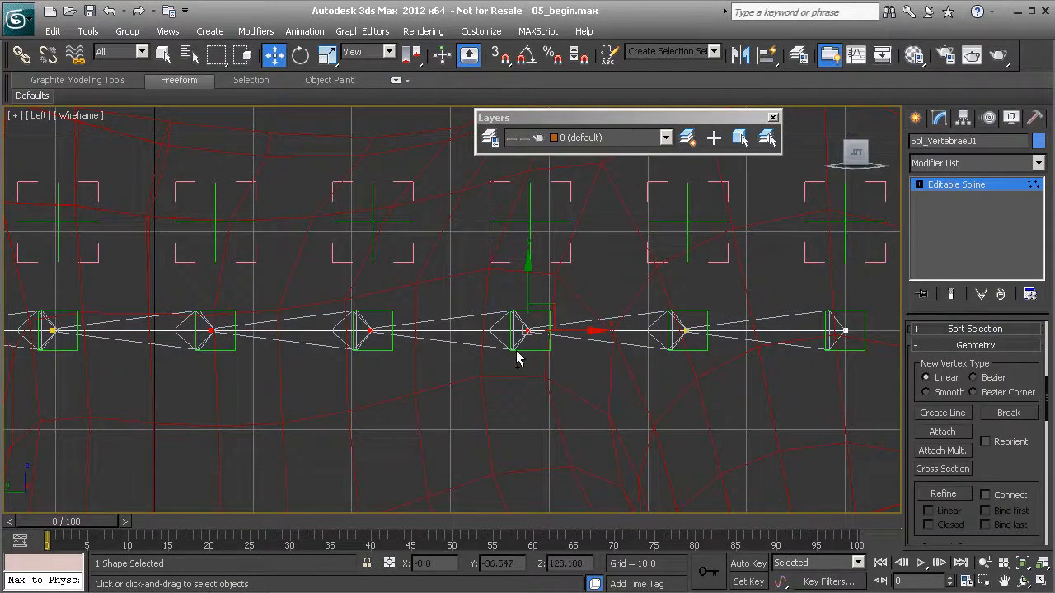
{"action": "scroll", "coordinate": [517, 363], "scroll_direction": "down", "scroll_amount": 5}
{"action": "left_click_drag", "start_coordinate": [518, 292], "coordinate": [470, 401]}
{"action": "right_click", "coordinate": [470, 402]}
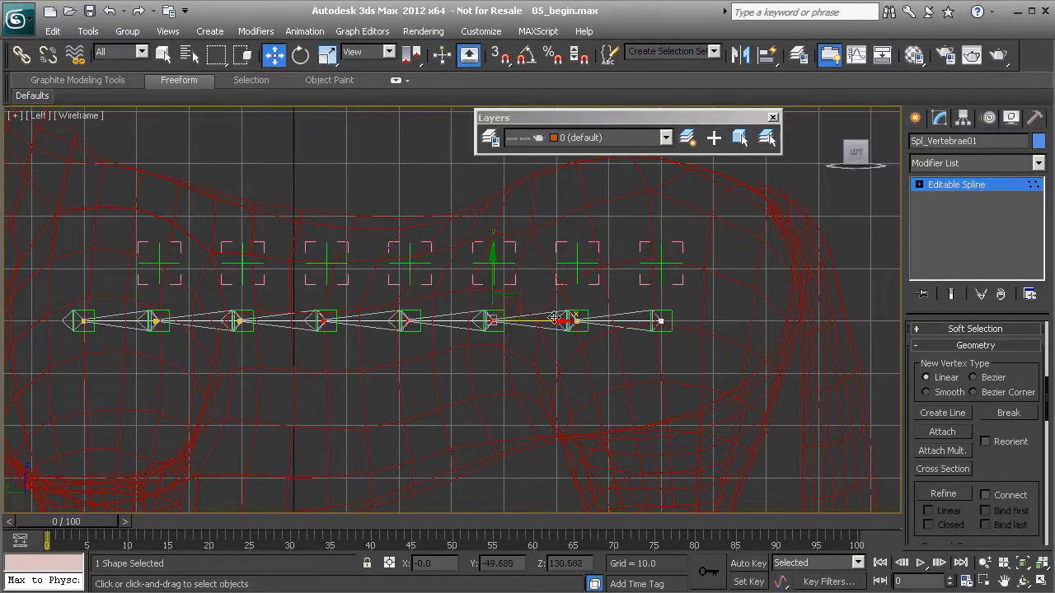
{"action": "middle_click_drag", "start_coordinate": [513, 317], "coordinate": [370, 336]}
{"action": "scroll", "coordinate": [370, 336], "scroll_direction": "up", "scroll_amount": 6}
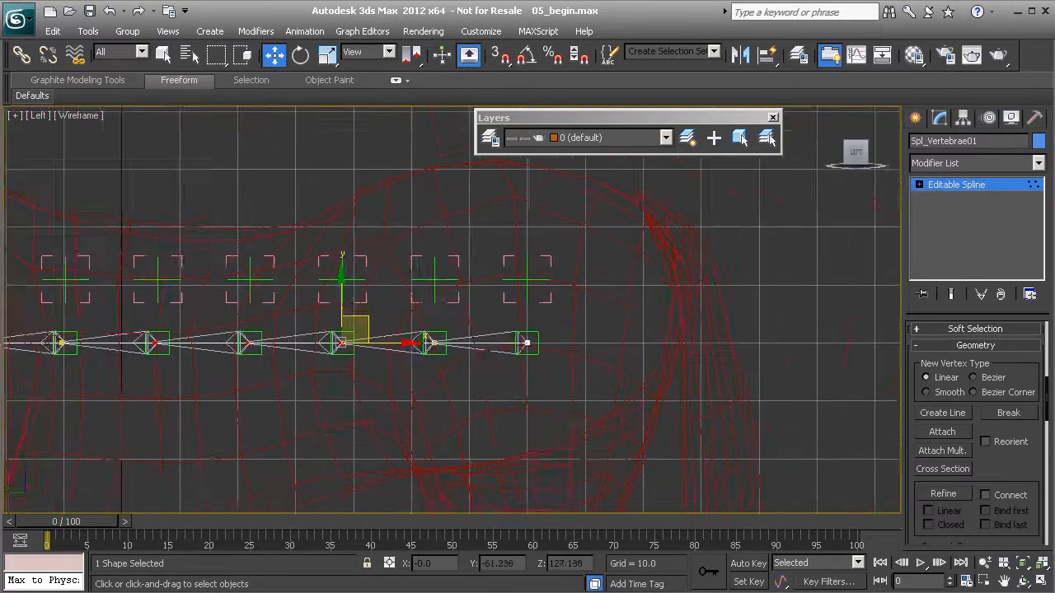
{"action": "left_click", "coordinate": [513, 308]}
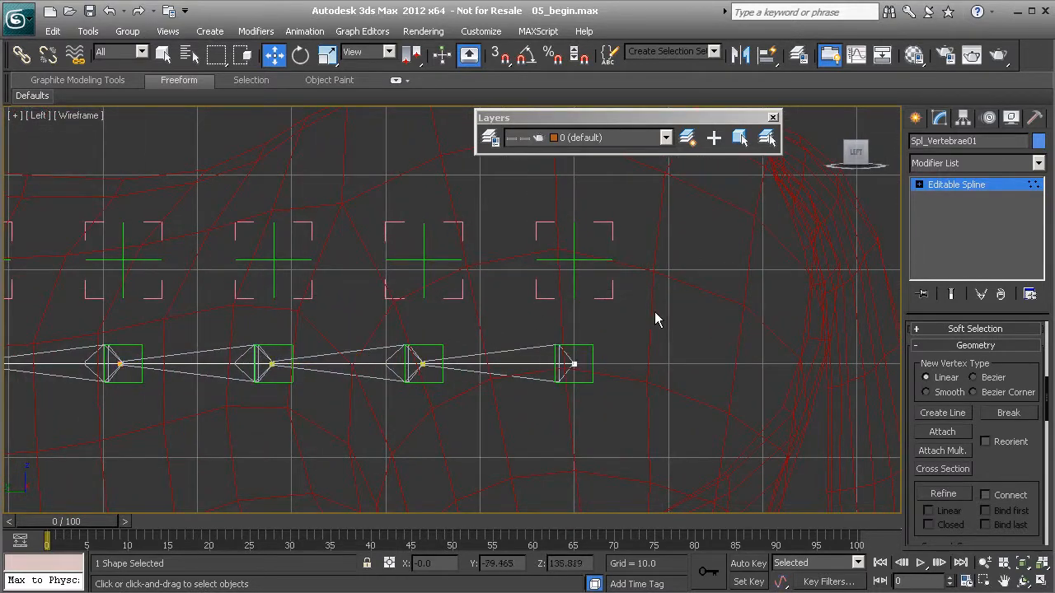
{"action": "left_click", "coordinate": [1003, 192]}
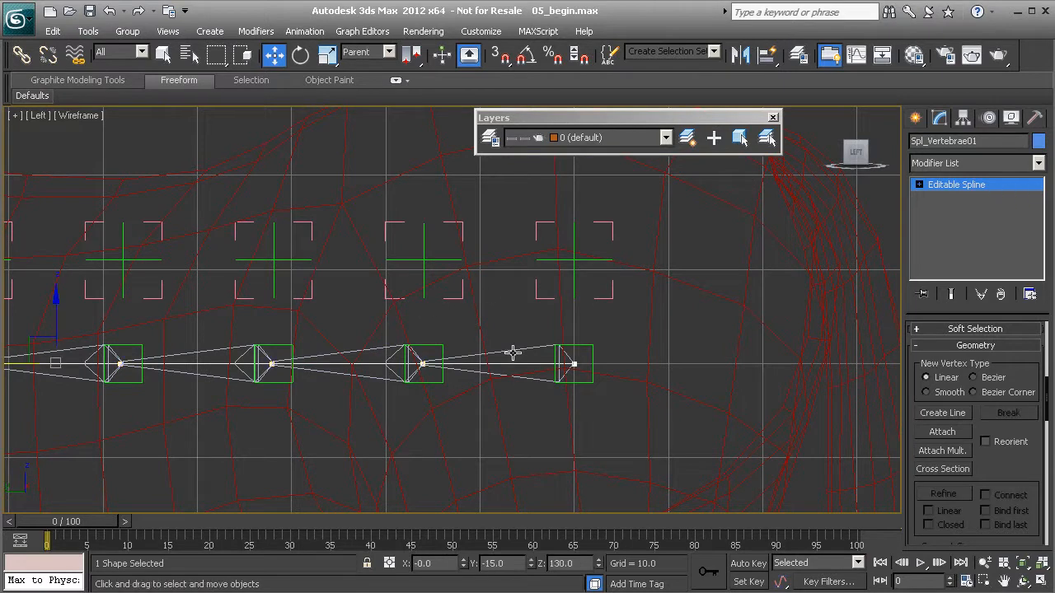
- Add a LookAt constraint to the hip-end bone Bn_Vertebrae_A01, targeting the next vertebra point, Pt_Vertebrae_B01
{"action": "left_click", "coordinate": [438, 347]}
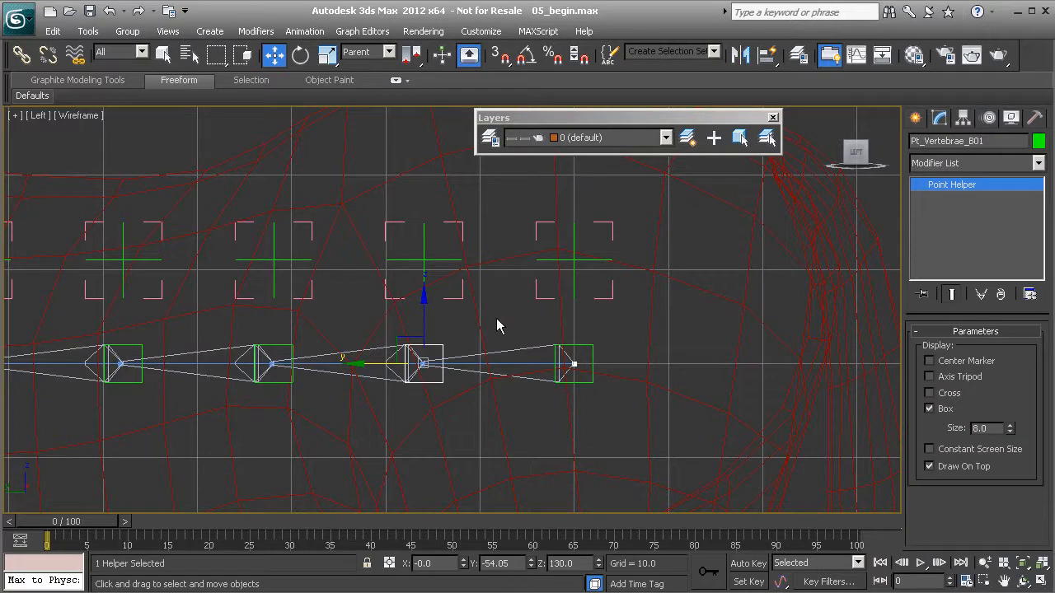
{"action": "left_click", "coordinate": [573, 261]}
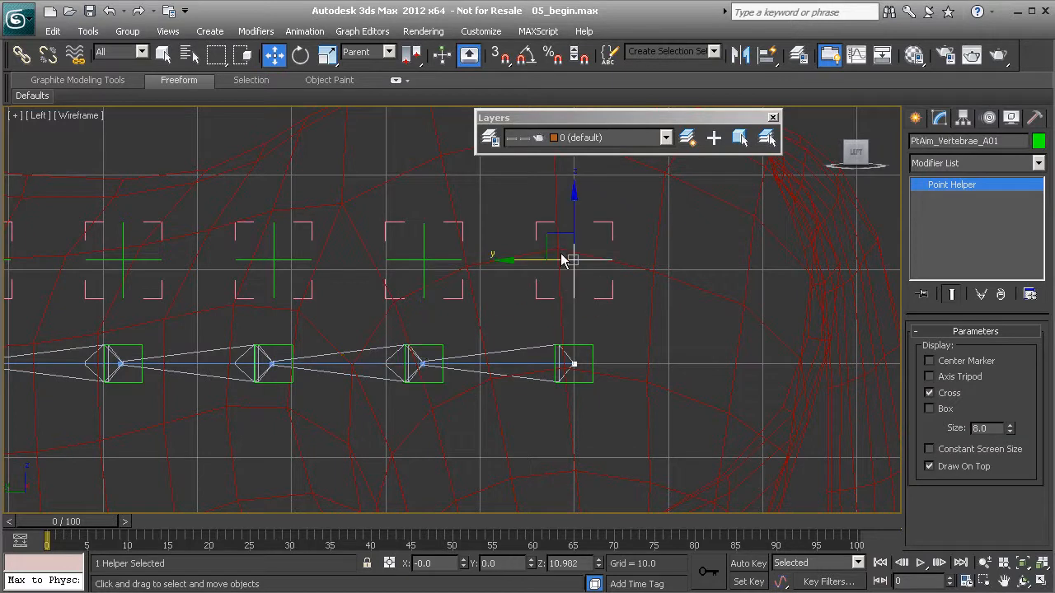
{"action": "scroll", "coordinate": [501, 344], "scroll_direction": "up", "scroll_amount": 4}
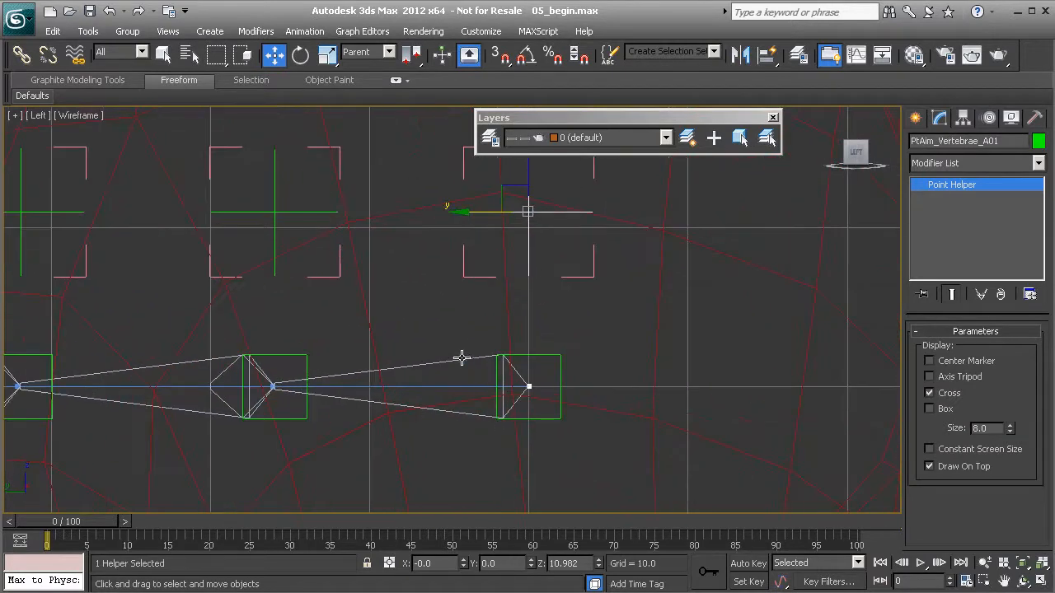
{"action": "left_click", "coordinate": [462, 356]}
{"action": "middle_click_drag", "start_coordinate": [462, 348], "coordinate": [425, 336]}
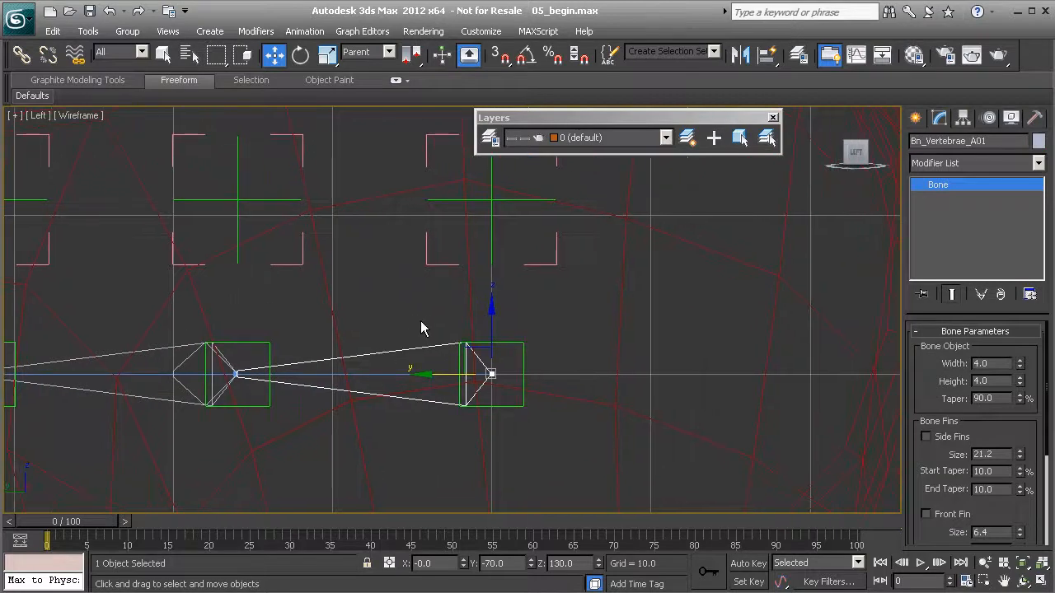
{"action": "right_click", "coordinate": [374, 291]}
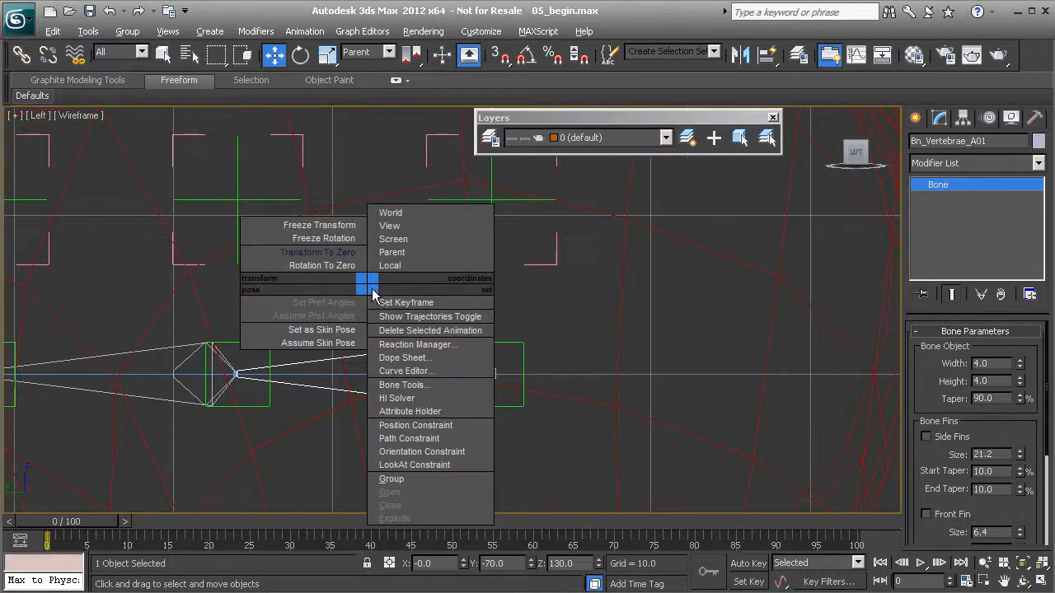
{"action": "left_click", "coordinate": [452, 466]}
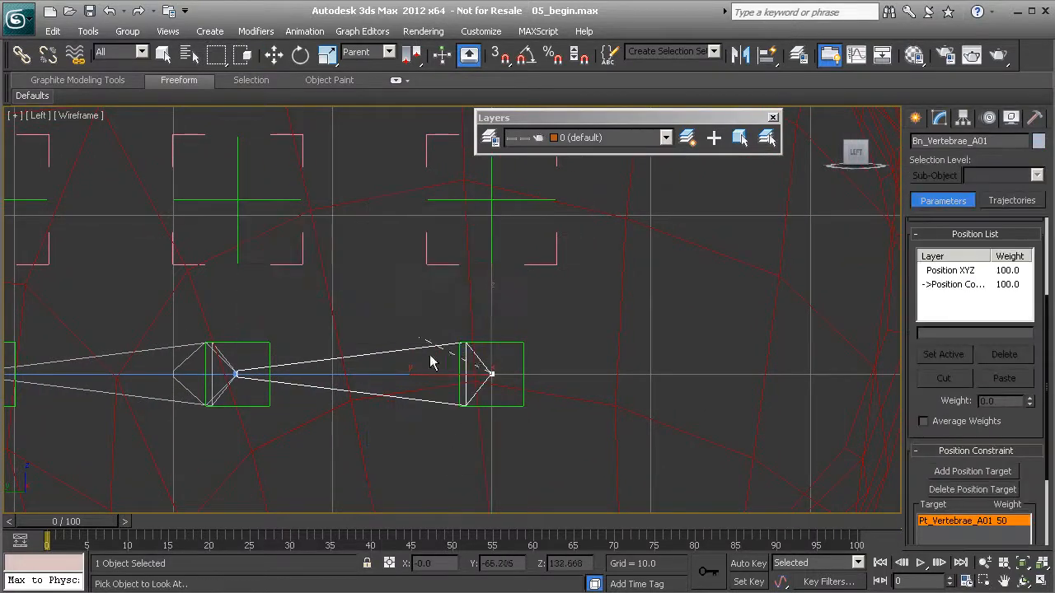
{"action": "left_click", "coordinate": [271, 345]}
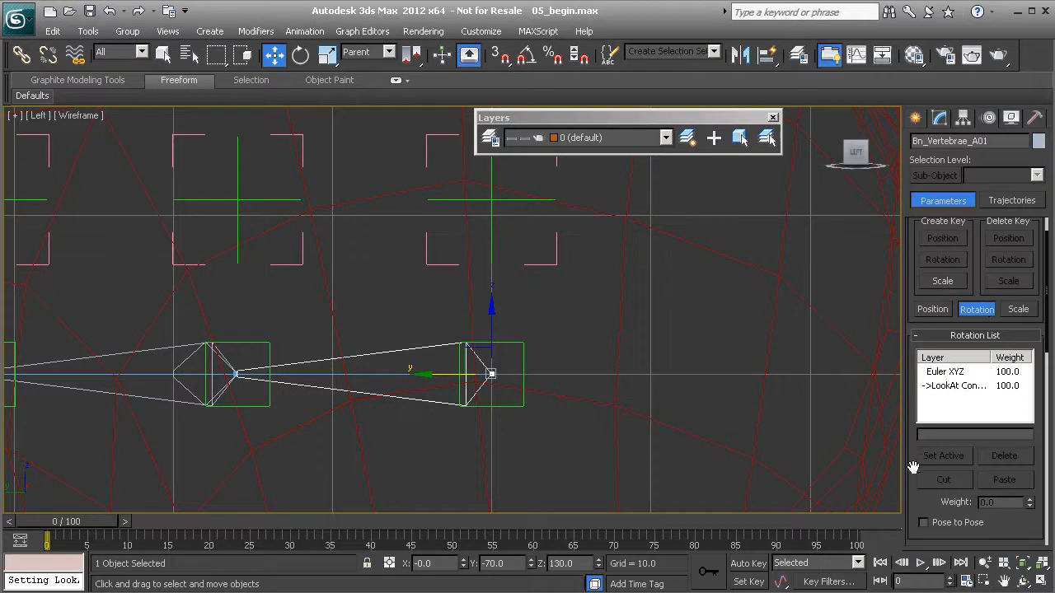
- Turn off Viewline Length Absolute in the LookAt constraint of Bn_Vertebrae_A01
{"action": "scroll", "coordinate": [915, 462], "scroll_direction": "down", "scroll_amount": 5}
{"action": "scroll", "coordinate": [920, 379], "scroll_direction": "down", "scroll_amount": 4}
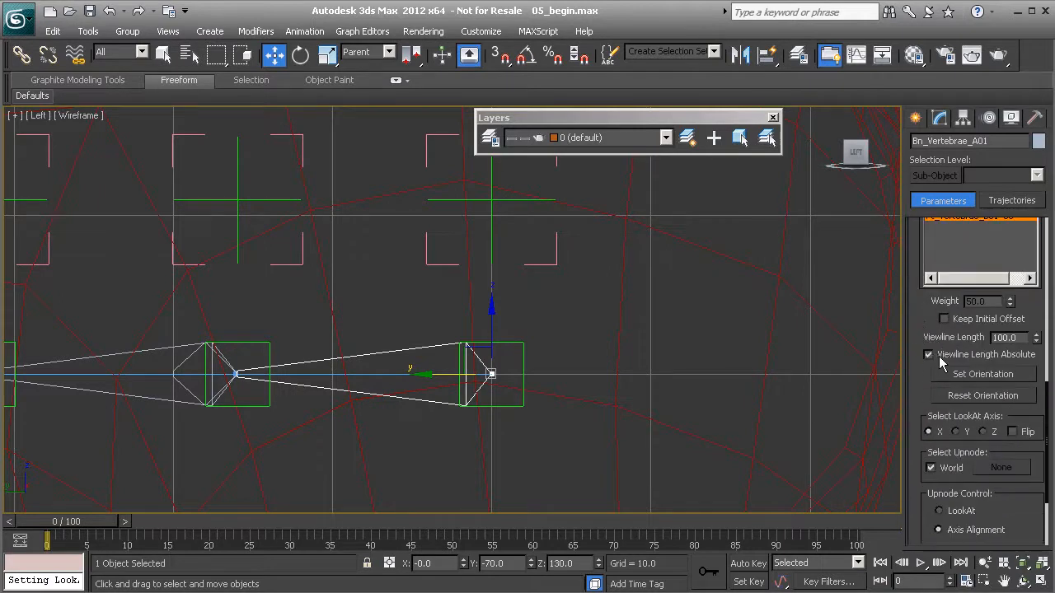
{"action": "left_click", "coordinate": [938, 355]}
{"action": "scroll", "coordinate": [546, 360], "scroll_direction": "down", "scroll_amount": 10}
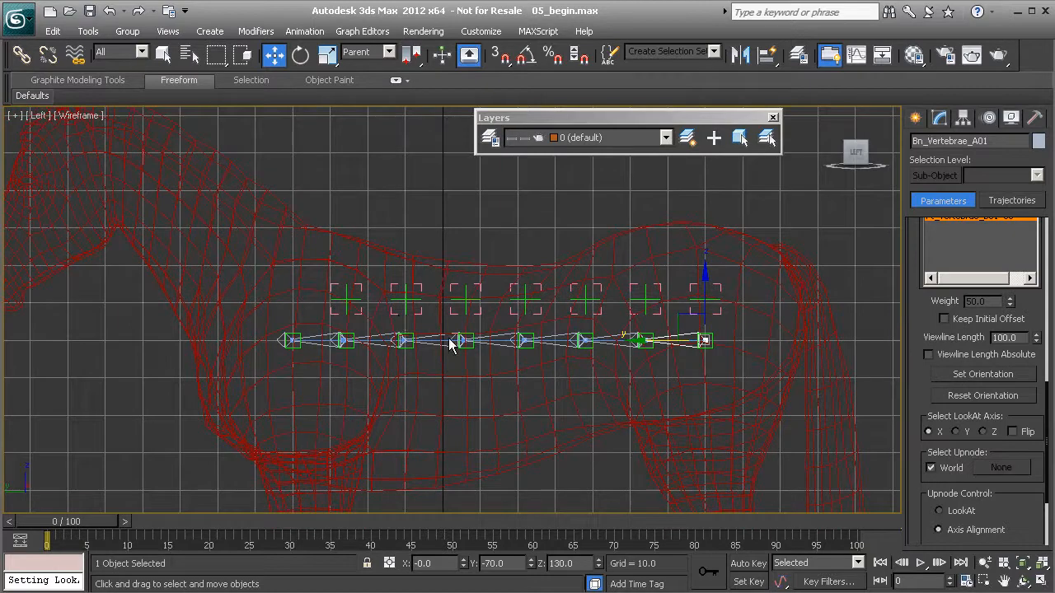
{"action": "scroll", "coordinate": [293, 362], "scroll_direction": "down", "scroll_amount": 5}
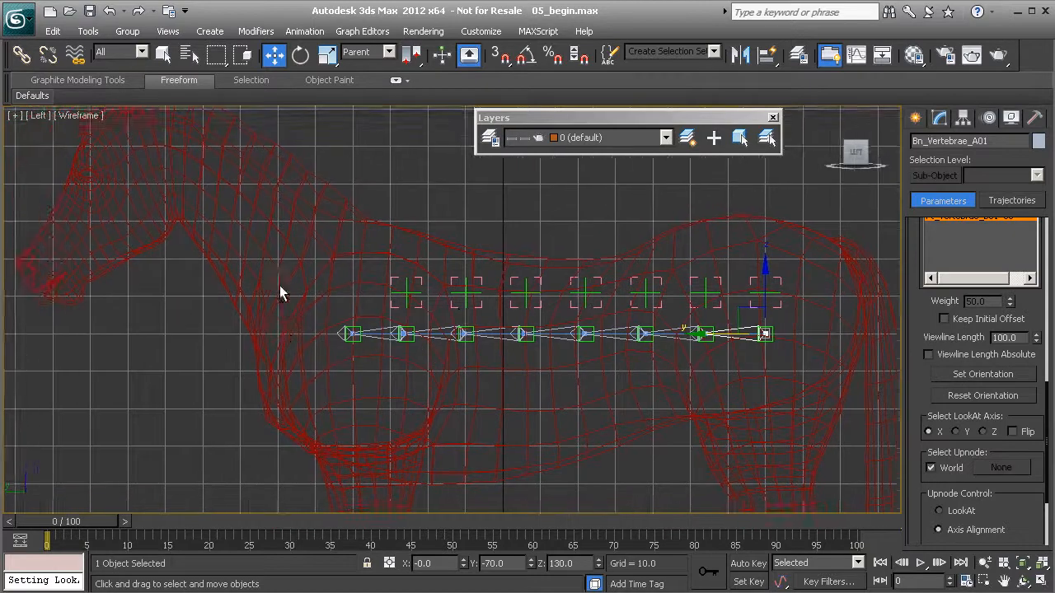
{"action": "middle_click_drag", "start_coordinate": [425, 343], "coordinate": [389, 335]}
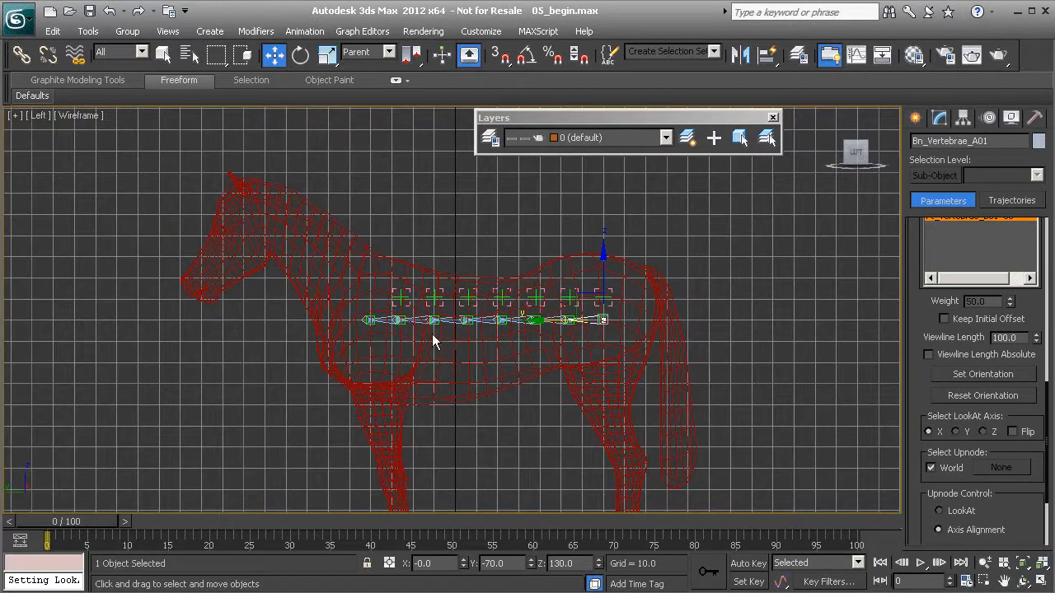
{"action": "middle_click_drag", "start_coordinate": [442, 333], "coordinate": [405, 327]}
{"action": "scroll", "coordinate": [389, 339], "scroll_direction": "up", "scroll_amount": 5}
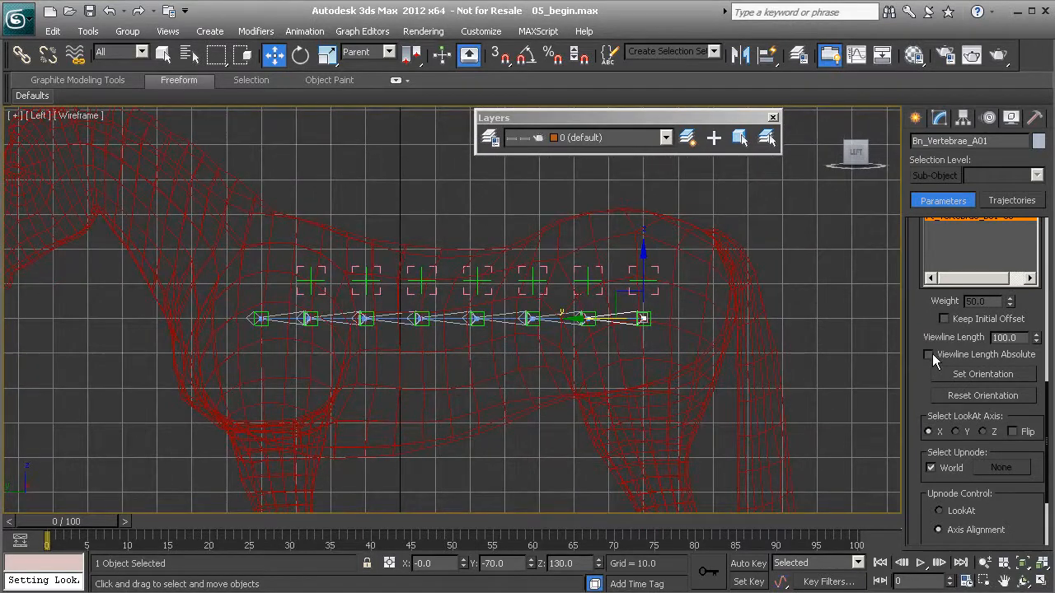
- Set the constraint's upnode control to LookAt and replace the World upnode with the aim point PtAim_Vertebrae_A01
{"action": "left_click_drag", "start_coordinate": [920, 408], "coordinate": [920, 298]}
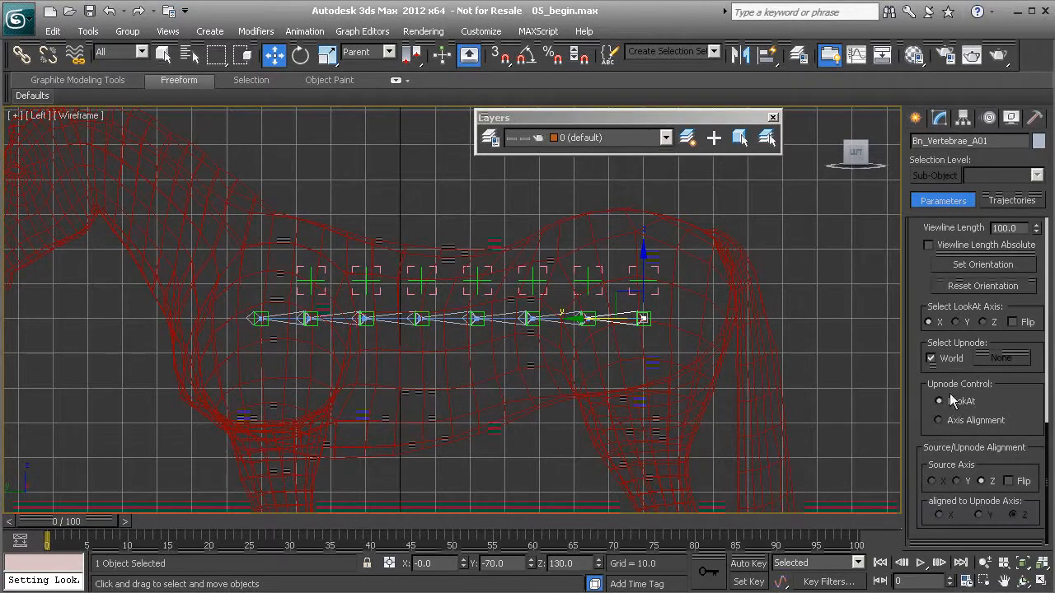
{"action": "middle_click_drag", "start_coordinate": [661, 343], "coordinate": [534, 362]}
{"action": "scroll", "coordinate": [569, 346], "scroll_direction": "up", "scroll_amount": 4}
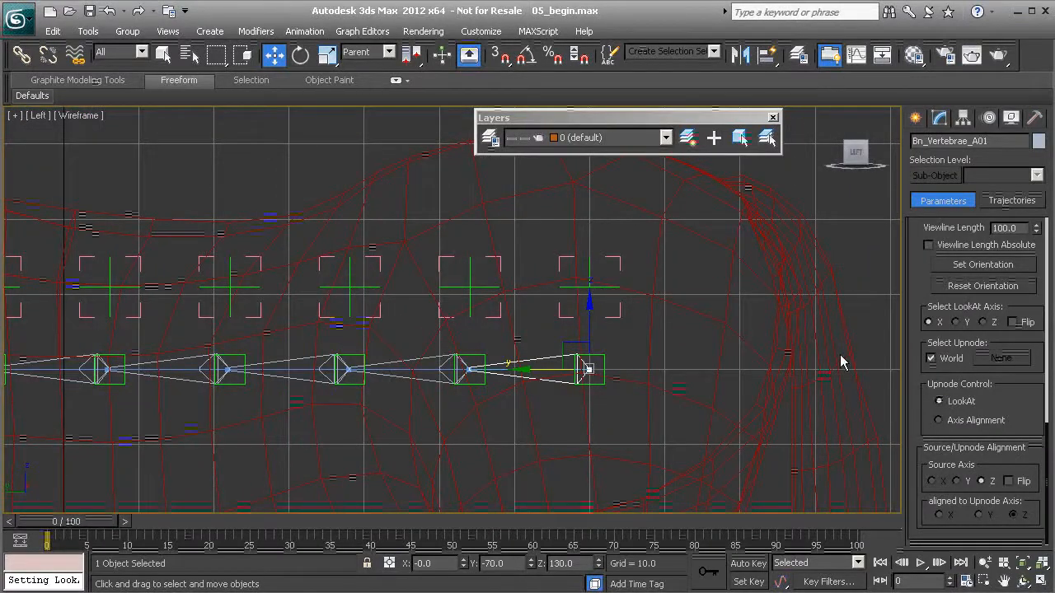
{"action": "left_click", "coordinate": [946, 361]}
{"action": "left_click", "coordinate": [1001, 360]}
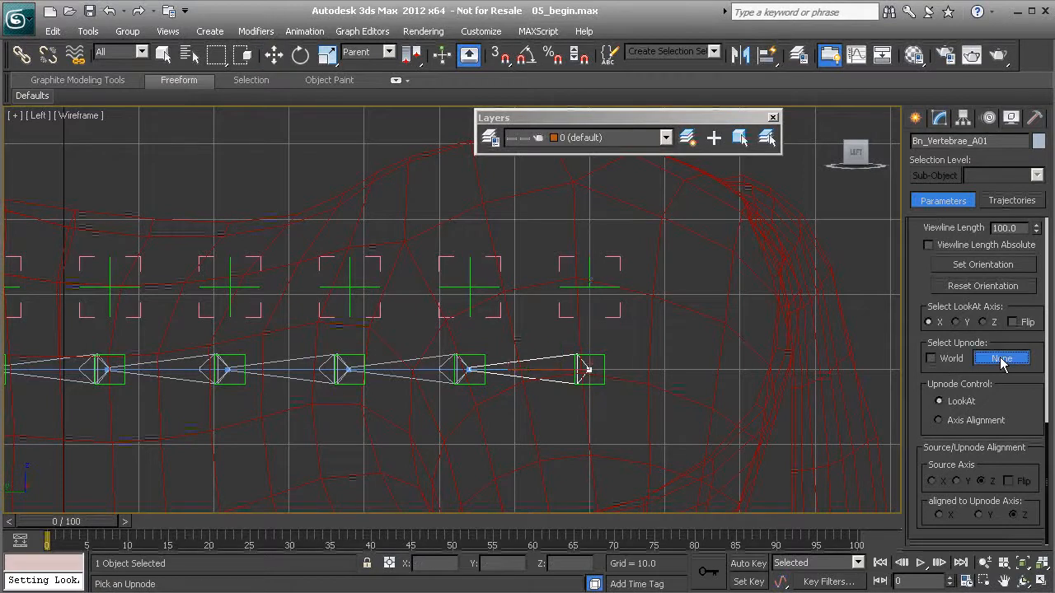
{"action": "left_click", "coordinate": [590, 286]}
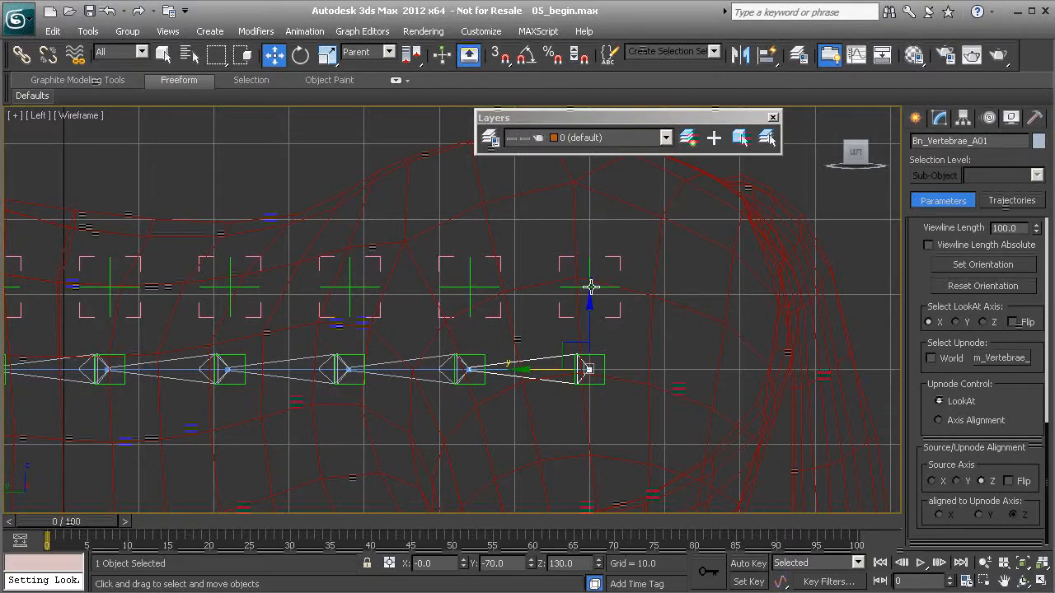
- Try moving PtAim_Vertebrae_A01 along X in the Perspective view to test how the hip-end bone rolls, and cancel the move
{"action": "middle_click_drag", "start_coordinate": [664, 365], "coordinate": [625, 354]}
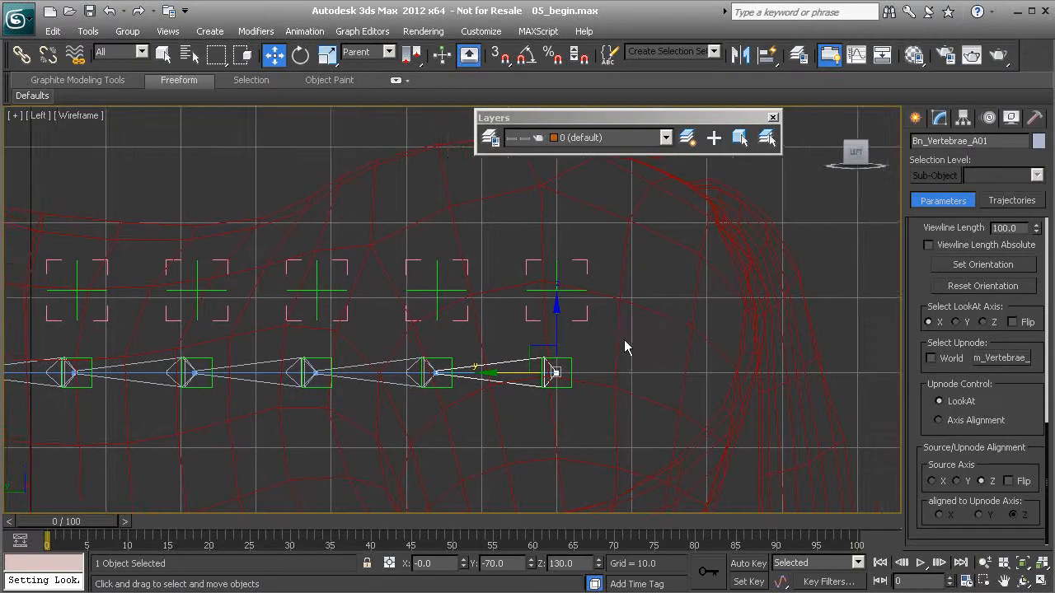
{"action": "key", "text": "alt+w"}
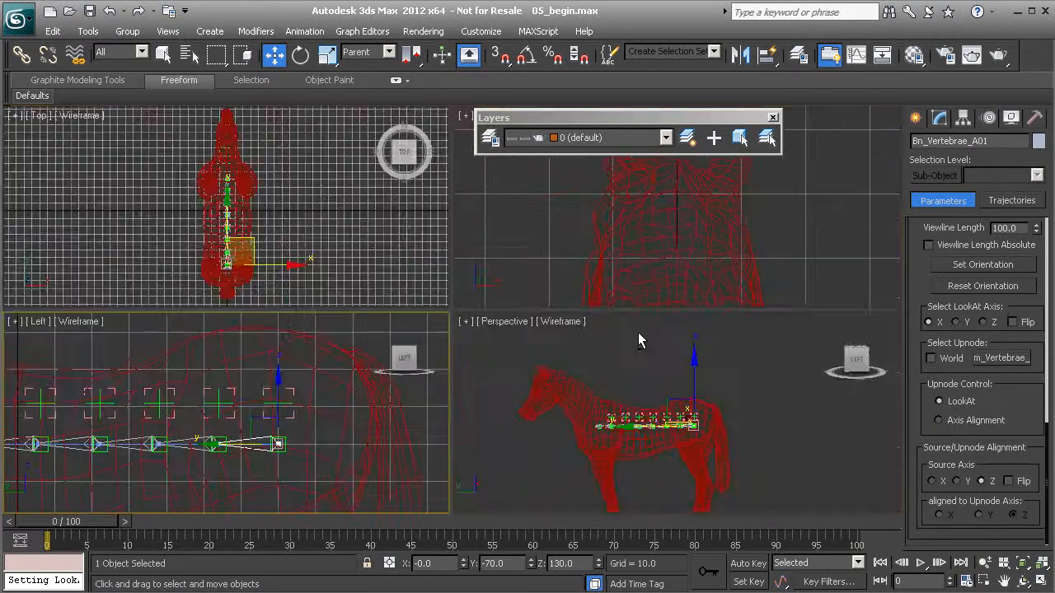
{"action": "right_click", "coordinate": [626, 347]}
{"action": "key", "text": "alt+w"}
{"action": "scroll", "coordinate": [527, 387], "scroll_direction": "up", "scroll_amount": 8}
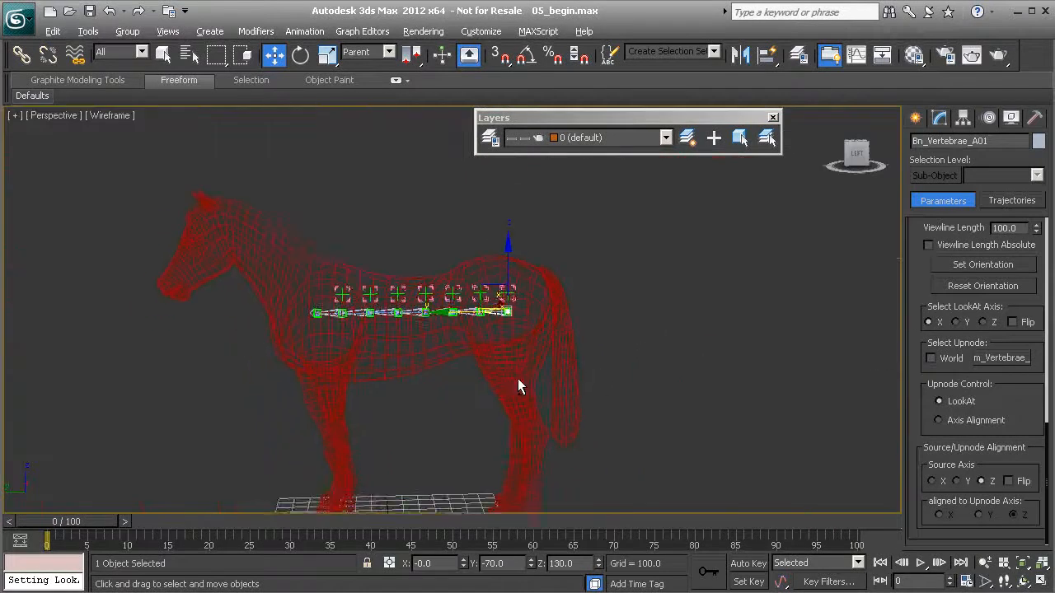
{"action": "middle_click_drag", "start_coordinate": [610, 276], "coordinate": [510, 332]}
{"action": "scroll", "coordinate": [388, 396], "scroll_direction": "up", "scroll_amount": 5}
{"action": "middle_click_drag", "start_coordinate": [382, 399], "coordinate": [447, 286]}
{"action": "middle_click_drag", "start_coordinate": [520, 170], "coordinate": [384, 385]}
{"action": "left_click", "coordinate": [382, 336]}
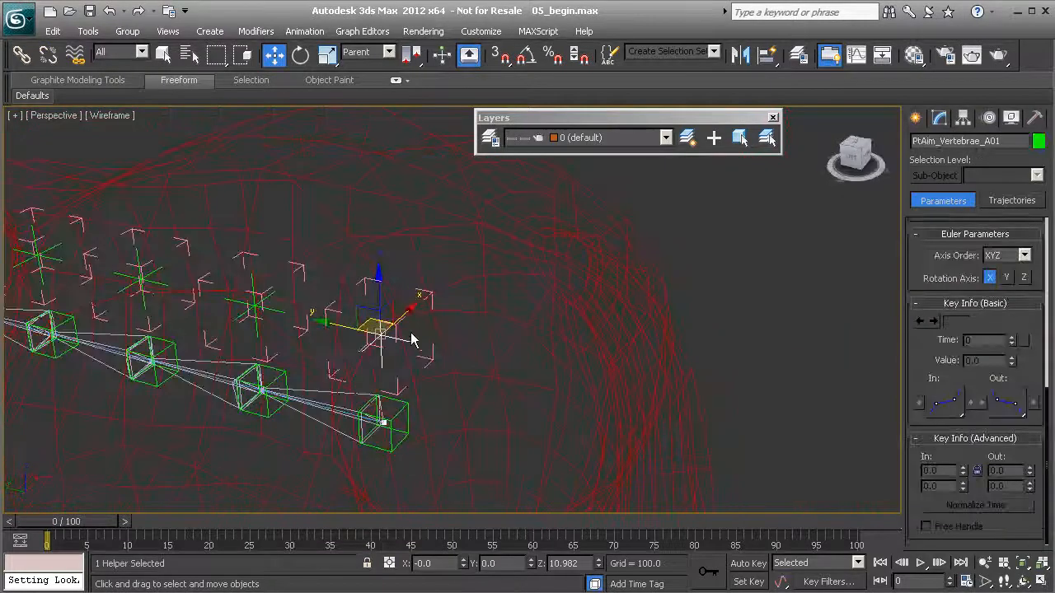
{"action": "left_click_drag", "start_coordinate": [414, 306], "coordinate": [552, 290]}
{"action": "right_click", "coordinate": [551, 290]}
- Try moving the spline vertex at the second vertebra of Spl_Vertebrae01 upward to test the bones' response, and undo the move
{"action": "middle_click_drag", "start_coordinate": [421, 413], "coordinate": [550, 403], "text": "alt"}
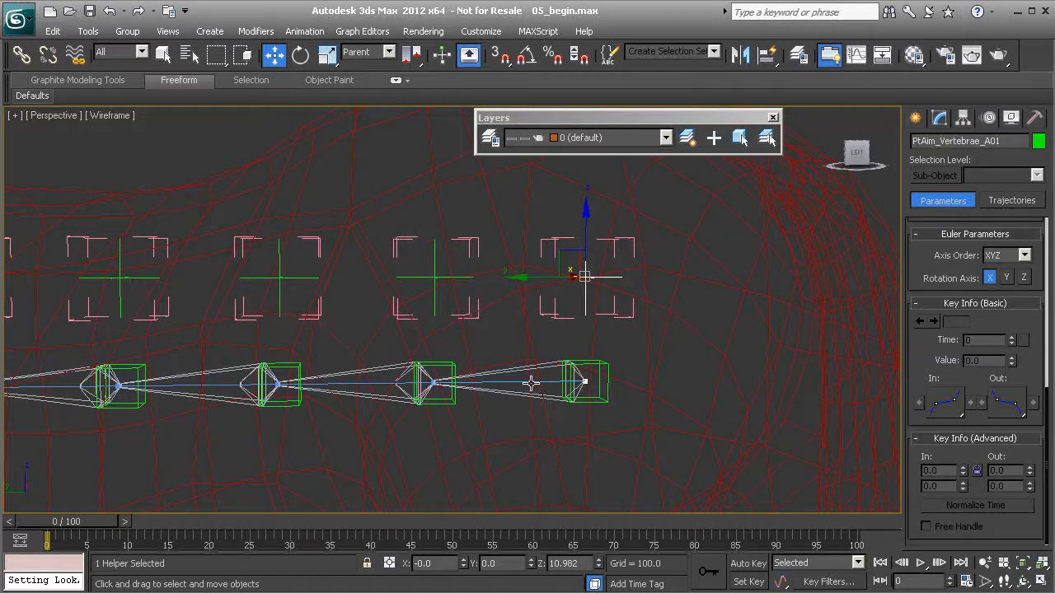
{"action": "left_click", "coordinate": [532, 380]}
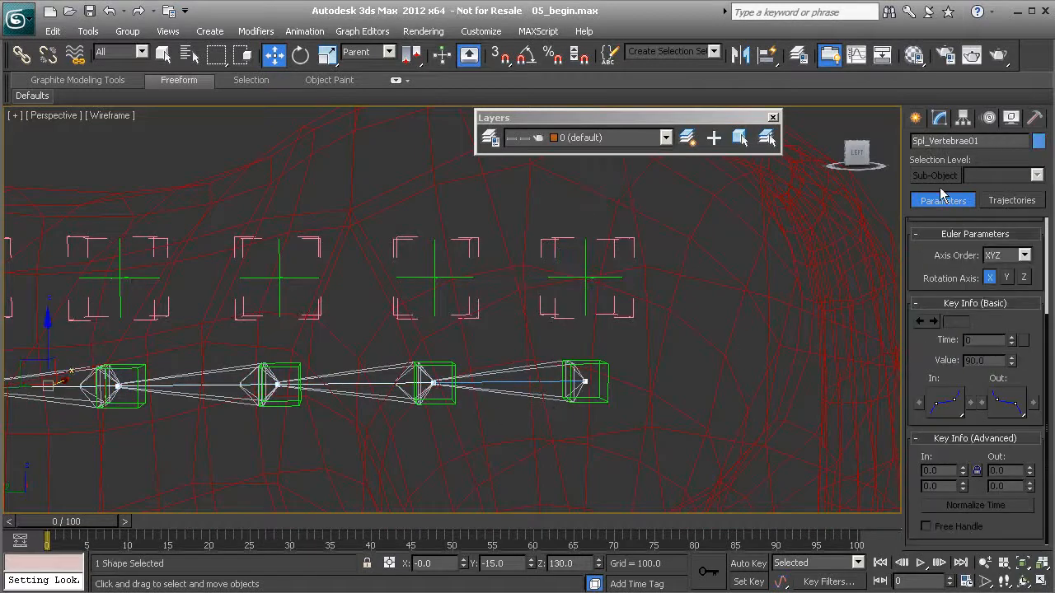
{"action": "left_click", "coordinate": [939, 118]}
{"action": "key", "text": "1"}
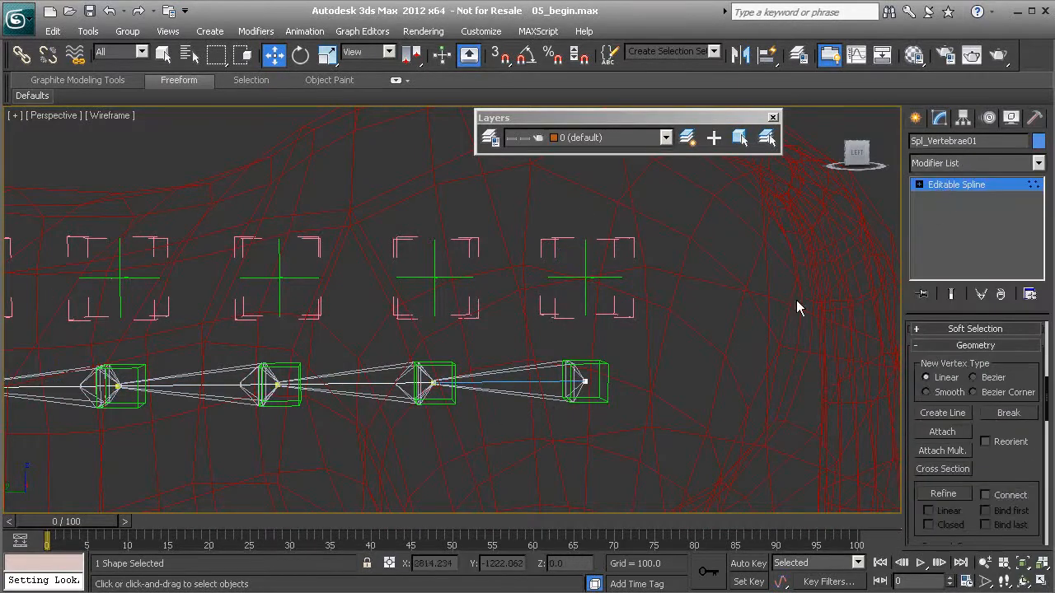
{"action": "middle_click_drag", "start_coordinate": [484, 418], "coordinate": [440, 411]}
{"action": "scroll", "coordinate": [396, 389], "scroll_direction": "up", "scroll_amount": 1}
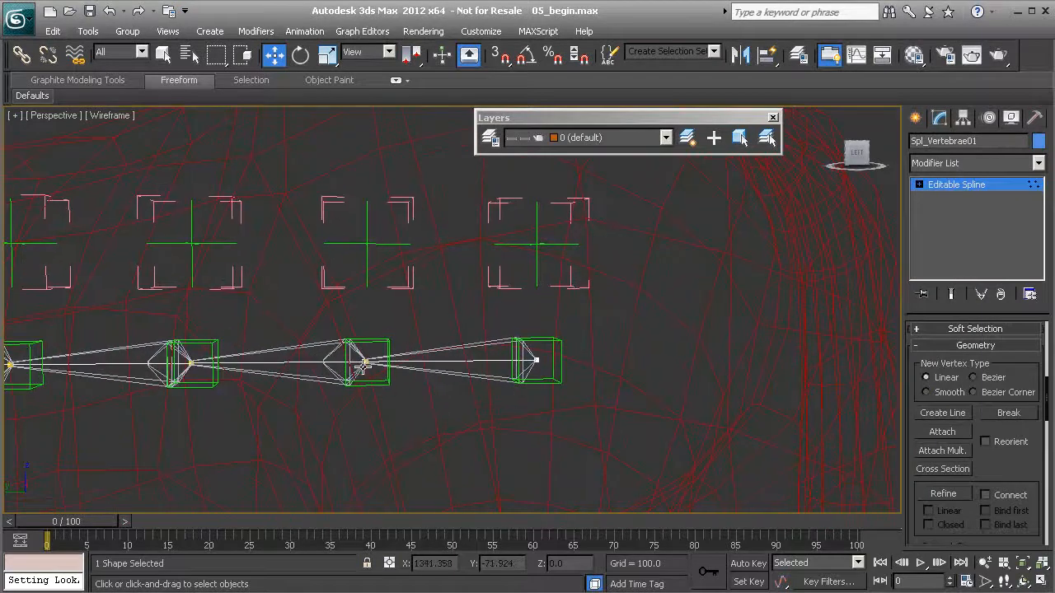
{"action": "left_click", "coordinate": [365, 363]}
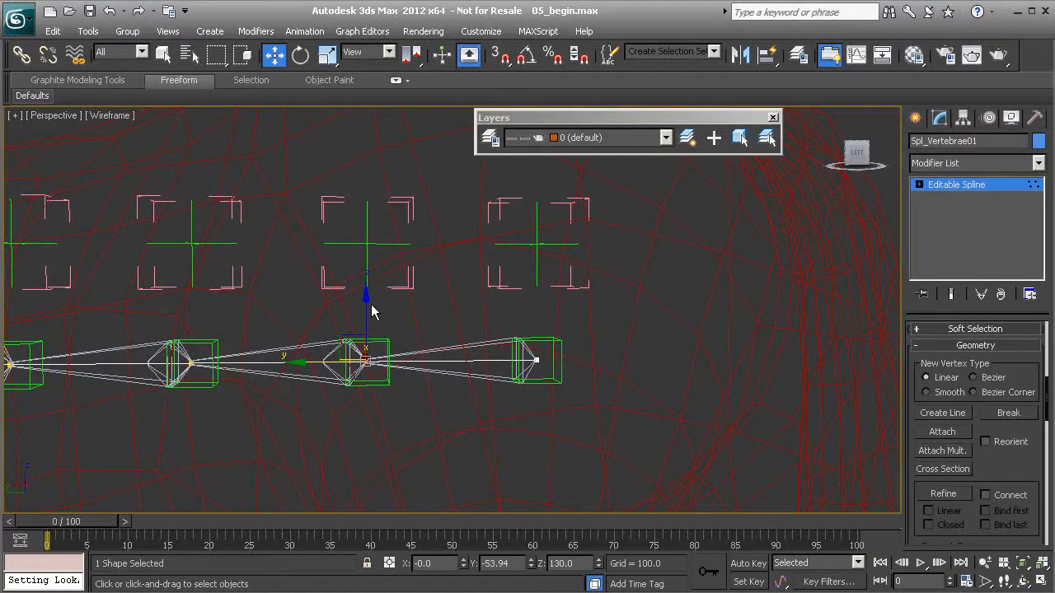
{"action": "left_click_drag", "start_coordinate": [372, 307], "coordinate": [344, 221]}
{"action": "key", "text": "ctrl+z"}
- Bring up the Left view at full size and leave vertex editing of Spl_Vertebrae01
{"action": "middle_click_drag", "start_coordinate": [248, 378], "coordinate": [389, 385]}
{"action": "scroll", "coordinate": [459, 358], "scroll_direction": "down", "scroll_amount": 5}
{"action": "middle_click_drag", "start_coordinate": [519, 381], "coordinate": [455, 372]}
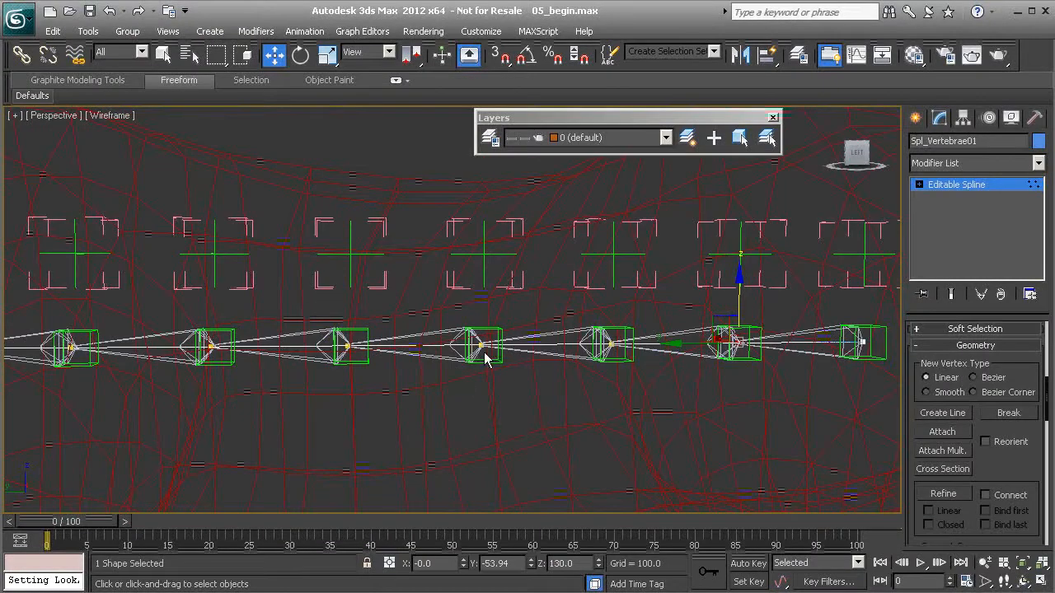
{"action": "middle_click_drag", "start_coordinate": [599, 344], "coordinate": [497, 363]}
{"action": "scroll", "coordinate": [497, 363], "scroll_direction": "down", "scroll_amount": 2}
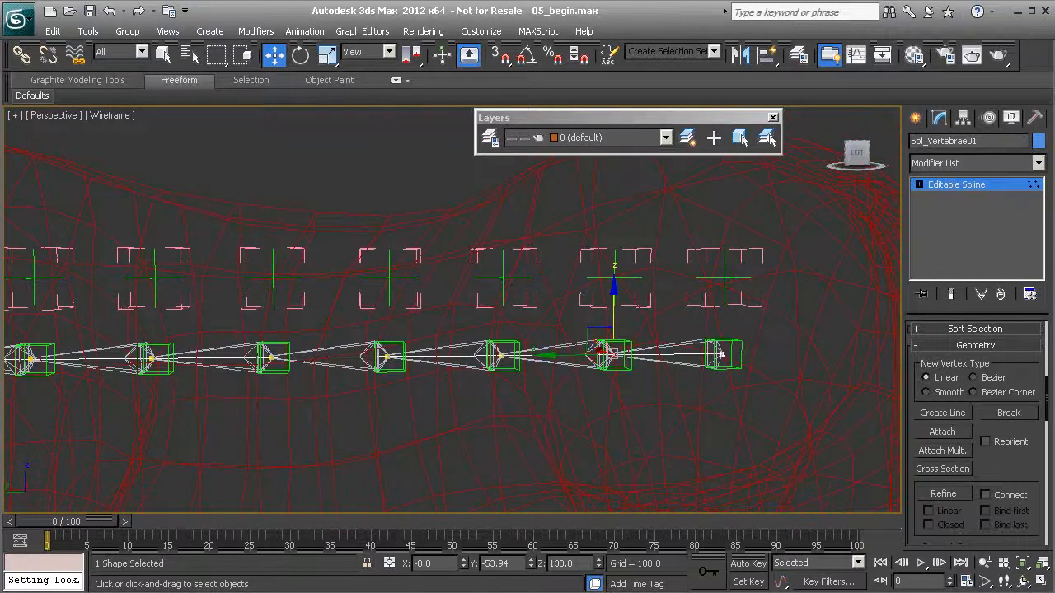
{"action": "key", "text": "alt+w"}
{"action": "middle_click", "coordinate": [349, 404]}
{"action": "key", "text": "alt+w"}
{"action": "scroll", "coordinate": [420, 424], "scroll_direction": "up", "scroll_amount": 5}
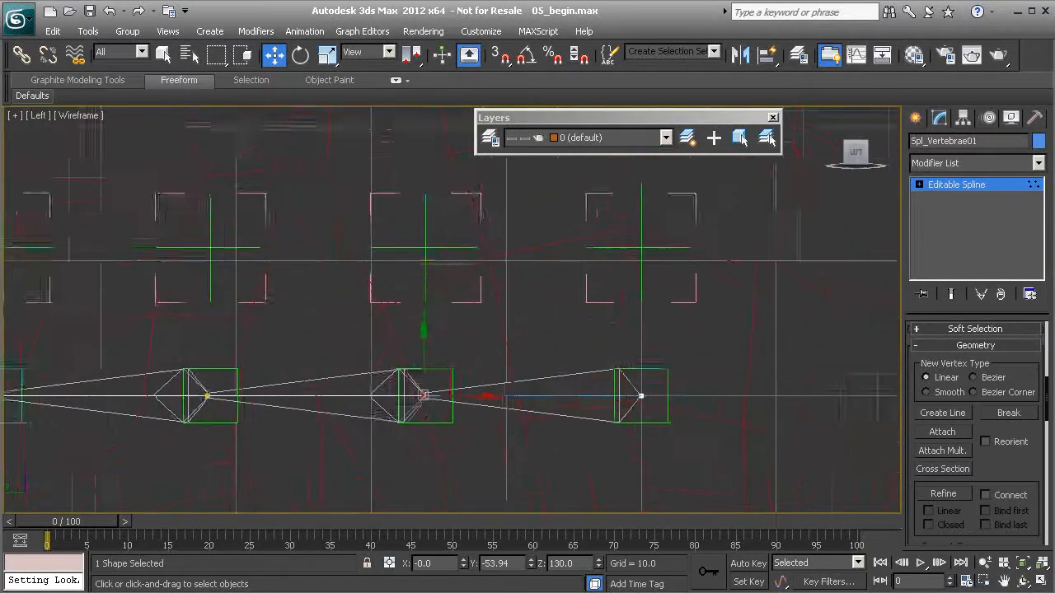
{"action": "left_click", "coordinate": [313, 346]}
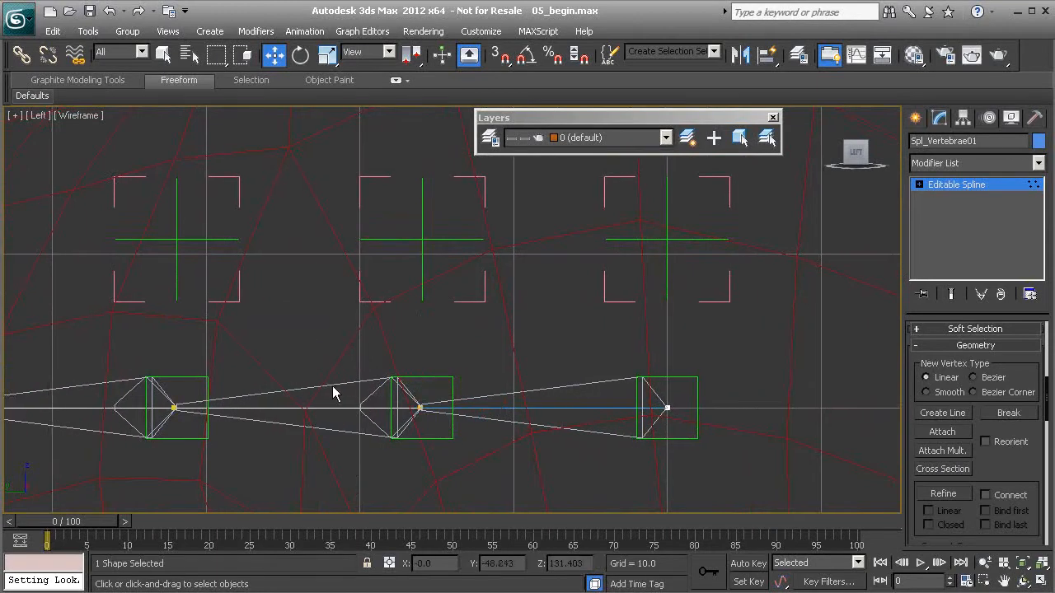
{"action": "left_click", "coordinate": [1006, 188]}
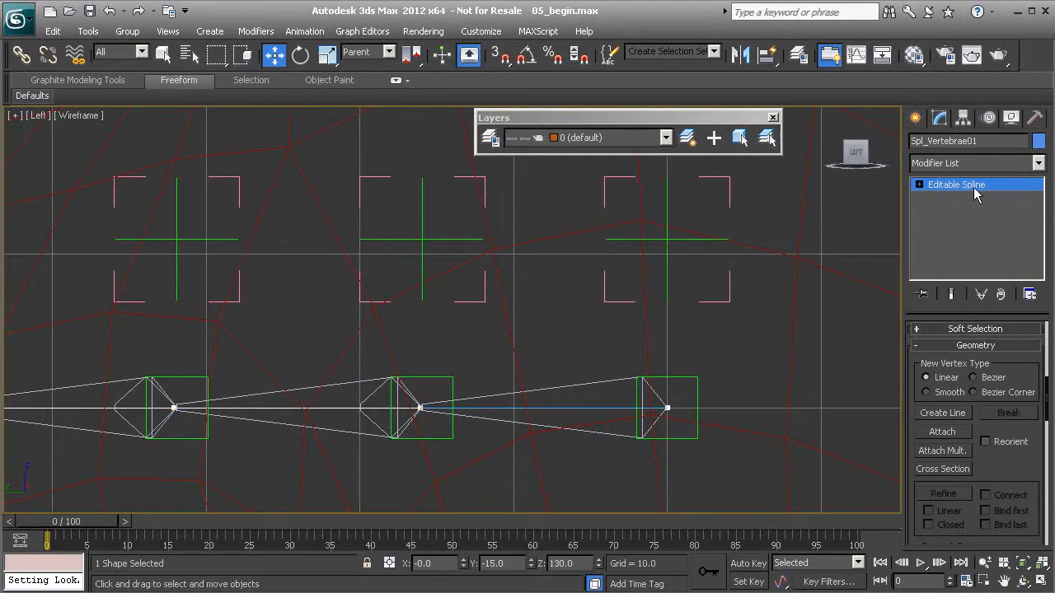
- Add a LookAt constraint to the second bone, Bn_Vertebrae_B01, targeting the next vertebra point, Pt_Vertebrae_C01
{"action": "middle_click_drag", "start_coordinate": [359, 367], "coordinate": [358, 341]}
{"action": "left_click", "coordinate": [361, 367]}
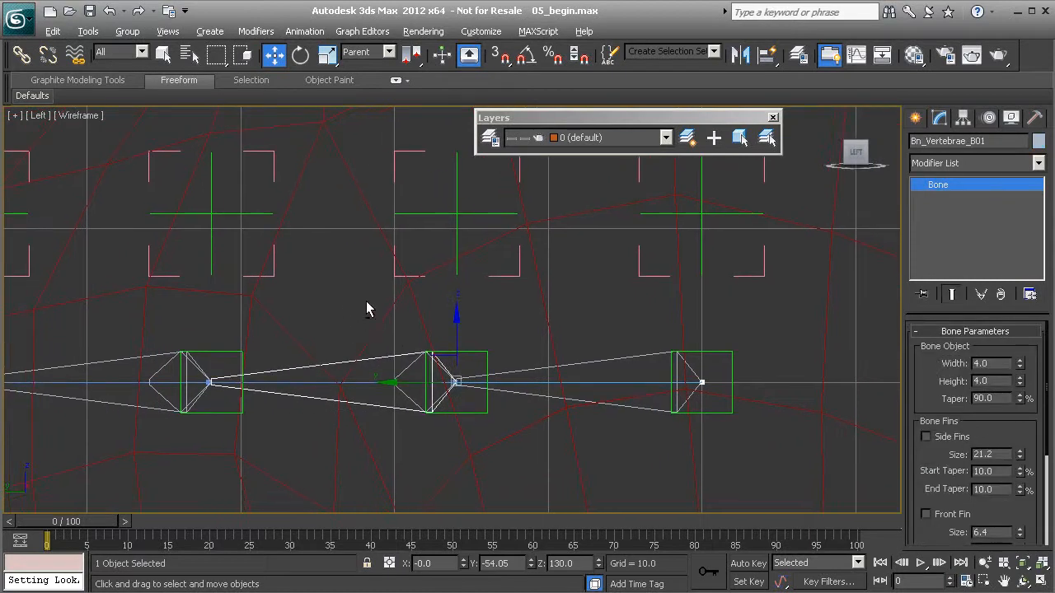
{"action": "right_click", "coordinate": [315, 303]}
{"action": "left_click", "coordinate": [382, 463]}
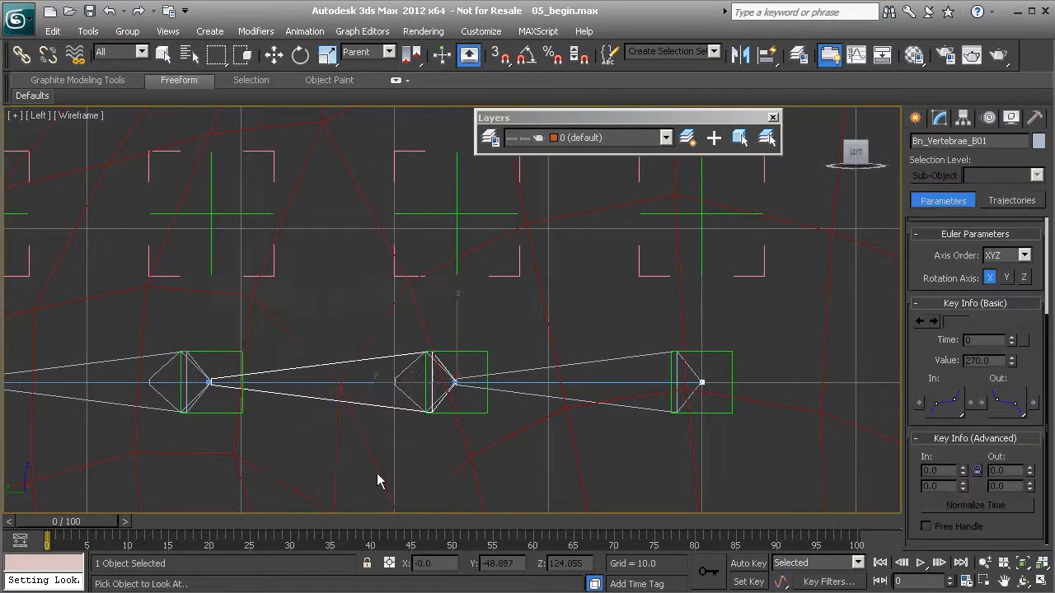
{"action": "left_click", "coordinate": [237, 352]}
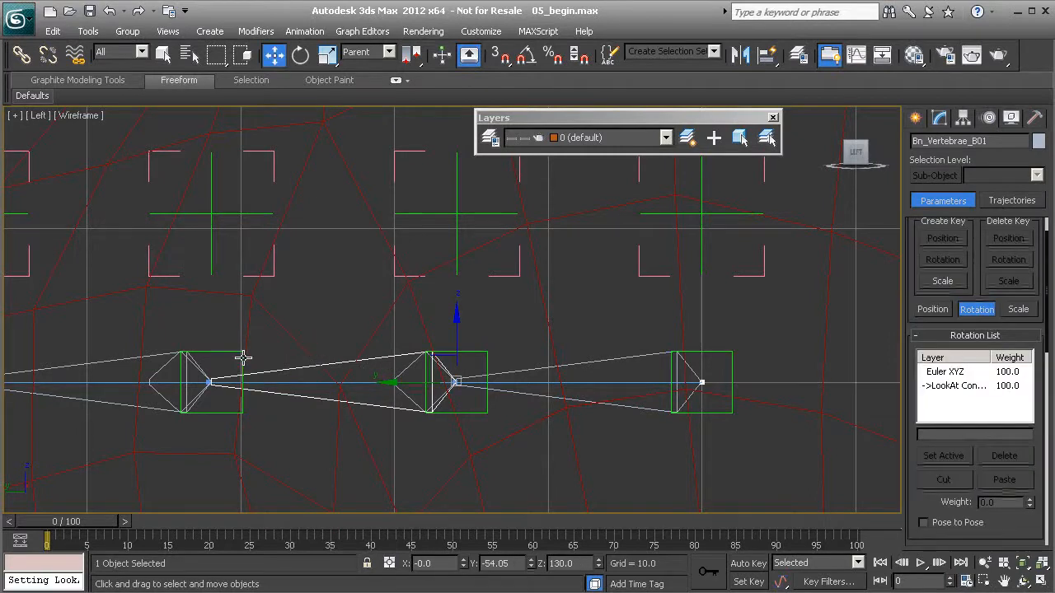
- Turn off Viewline Length Absolute in the LookAt constraint of Bn_Vertebrae_B01
{"action": "middle_click_drag", "start_coordinate": [319, 365], "coordinate": [302, 365]}
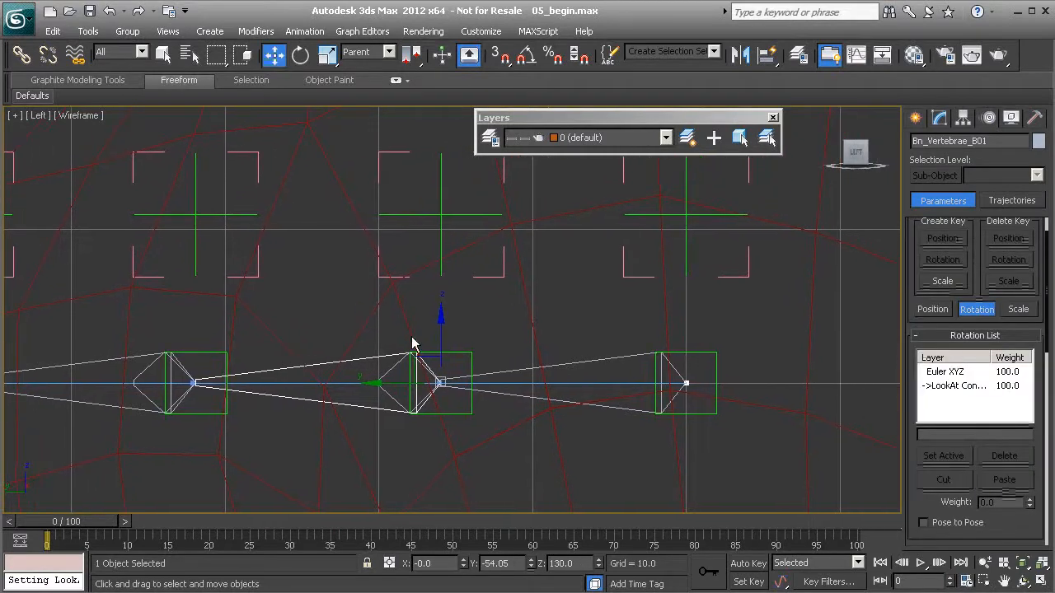
{"action": "scroll", "coordinate": [915, 455], "scroll_direction": "down", "scroll_amount": 5}
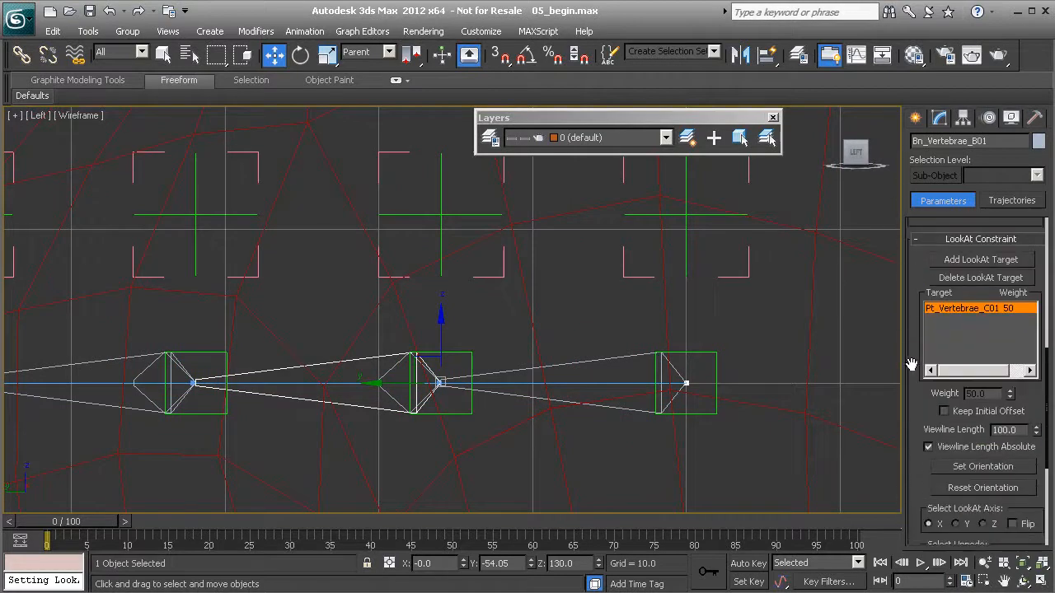
{"action": "scroll", "coordinate": [914, 363], "scroll_direction": "down", "scroll_amount": 3}
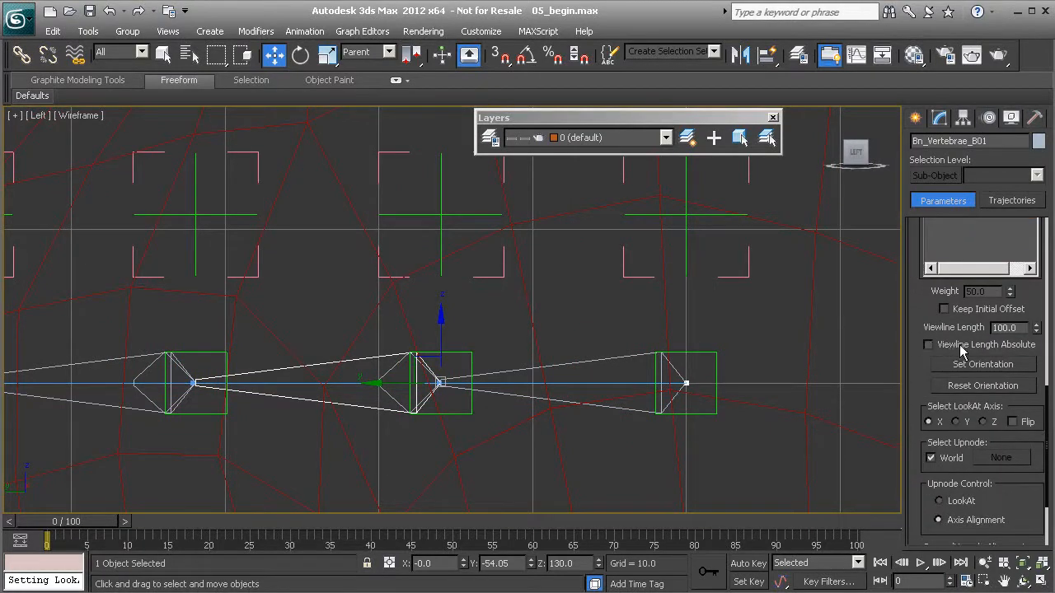
- Set the upnode control of Bn_Vertebrae_B01 to LookAt and replace the World upnode with the aim point directly above the bone's base
{"action": "left_click_drag", "start_coordinate": [918, 387], "coordinate": [918, 275]}
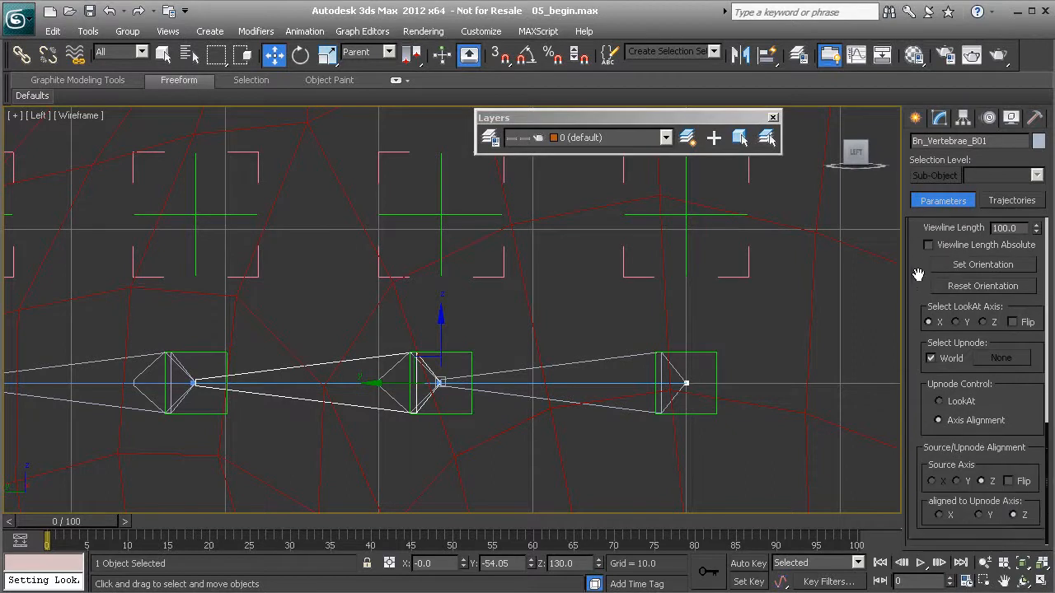
{"action": "left_click", "coordinate": [961, 399]}
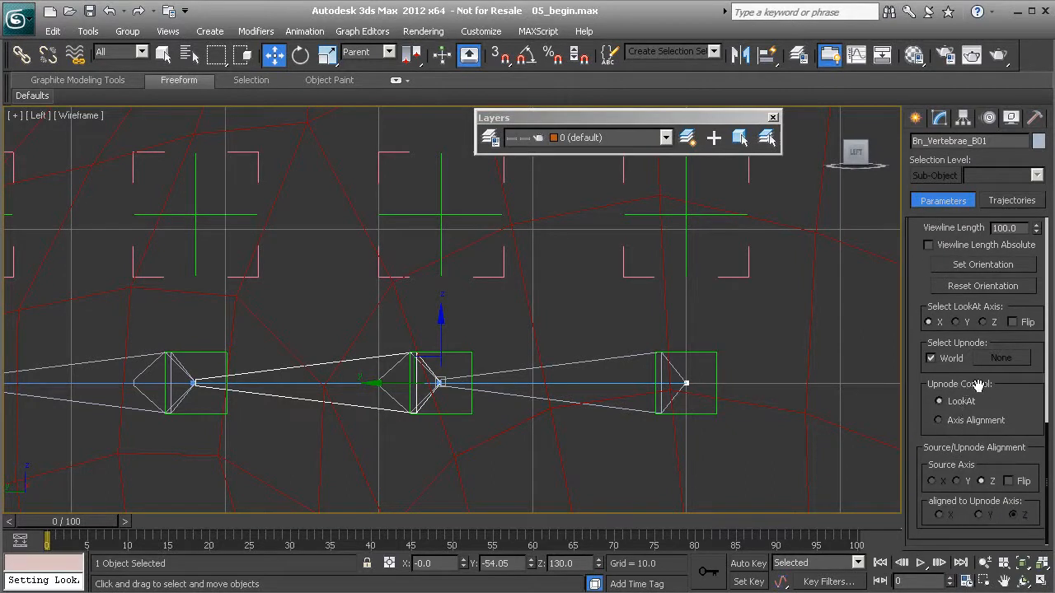
{"action": "left_click", "coordinate": [932, 358]}
{"action": "left_click", "coordinate": [1002, 358]}
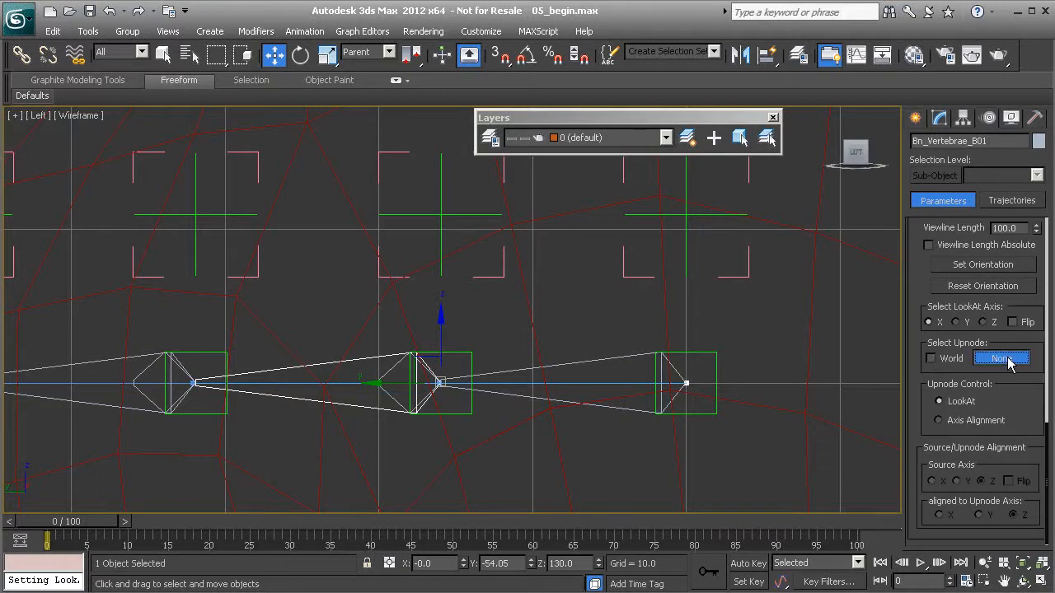
{"action": "left_click", "coordinate": [441, 215]}
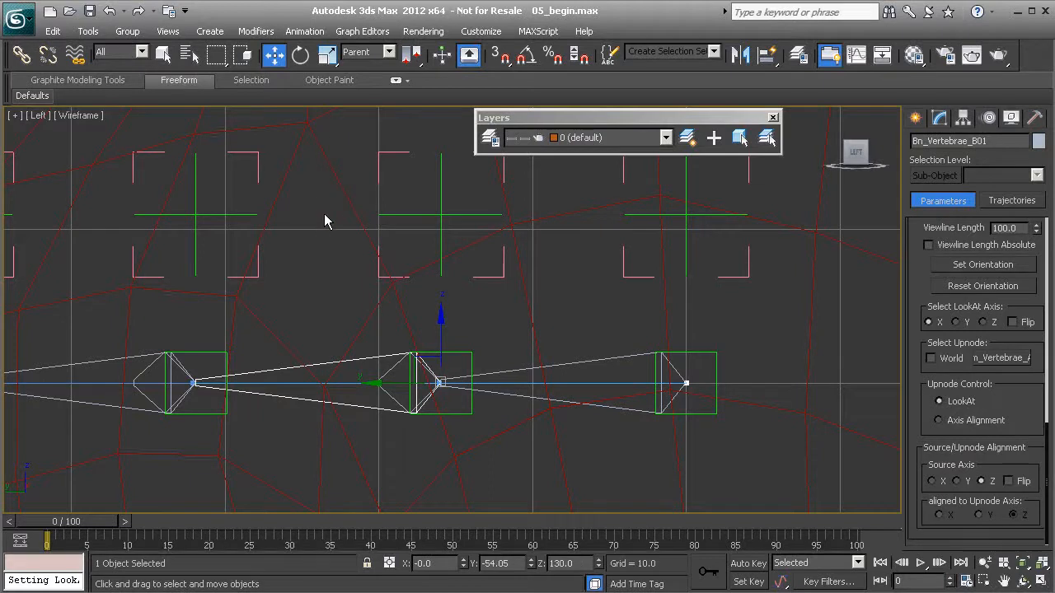
{"action": "middle_click_drag", "start_coordinate": [324, 215], "coordinate": [369, 216]}
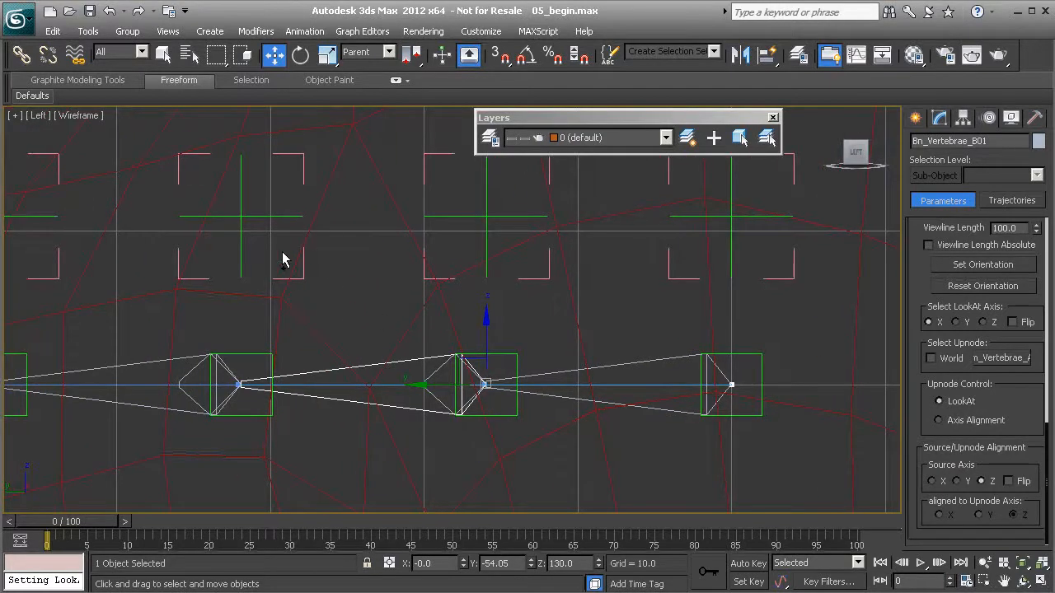
{"action": "scroll", "coordinate": [290, 277], "scroll_direction": "down", "scroll_amount": 4}
{"action": "middle_click_drag", "start_coordinate": [227, 314], "coordinate": [398, 328]}
{"action": "middle_click_drag", "start_coordinate": [240, 345], "coordinate": [316, 345]}
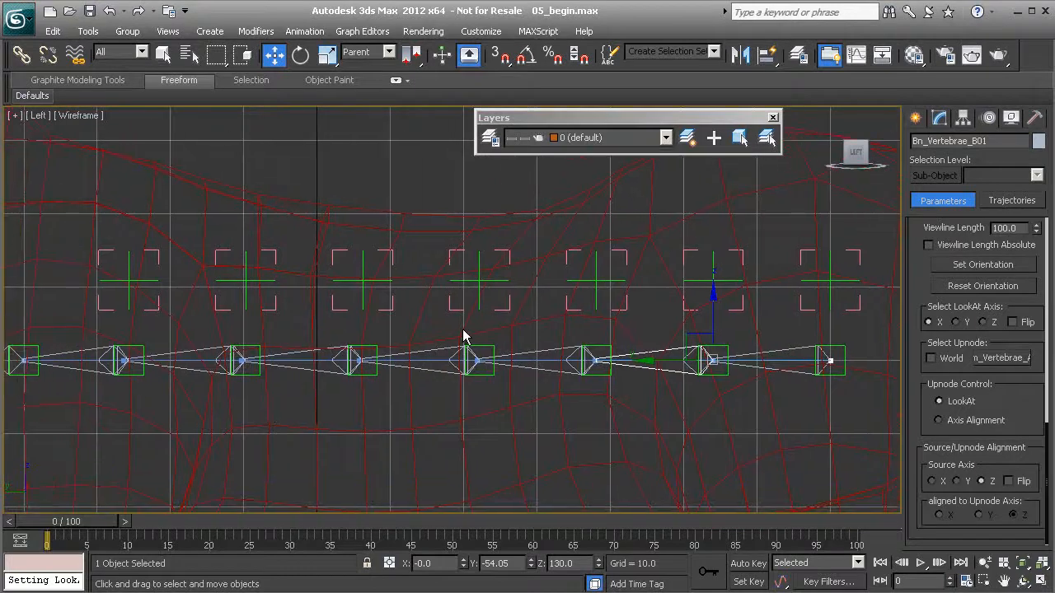
{"action": "scroll", "coordinate": [445, 342], "scroll_direction": "down", "scroll_amount": 3}
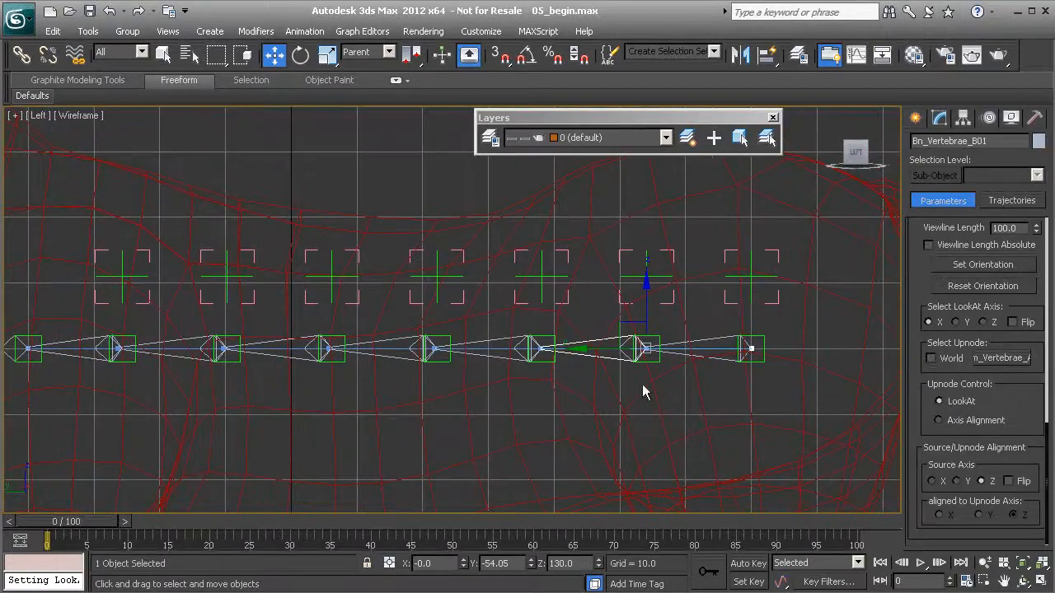